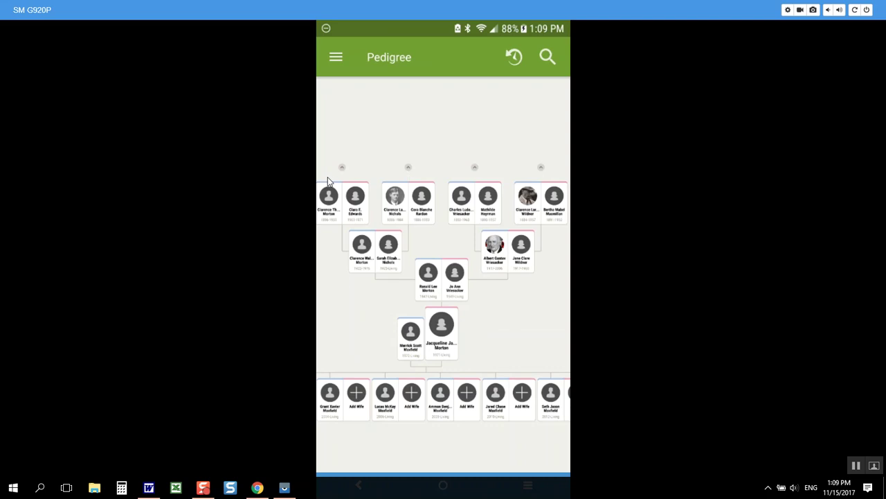
# Step: Expand two grandparent couples' parent lines and pan to the new great-great-grandparent generation
pyautogui.click(409, 169)
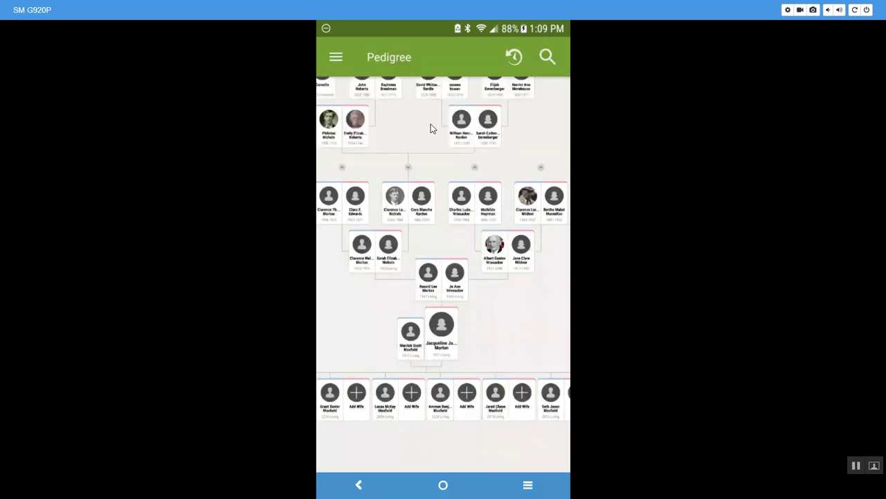
pyautogui.moveTo(430, 128); pyautogui.dragTo(441, 192)
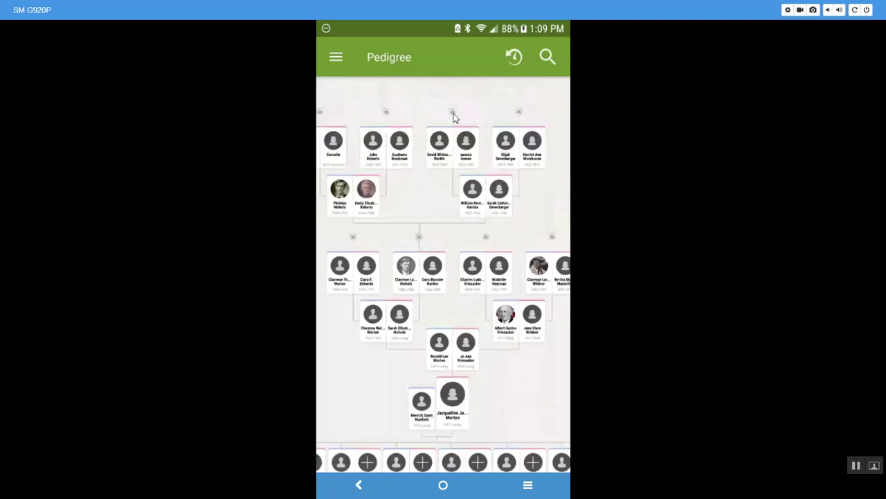
pyautogui.click(453, 115)
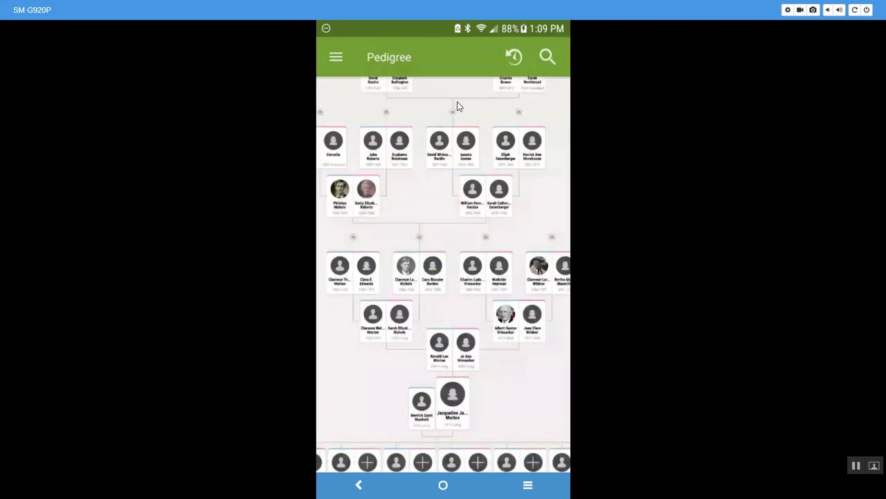
pyautogui.moveTo(473, 122); pyautogui.dragTo(478, 138)
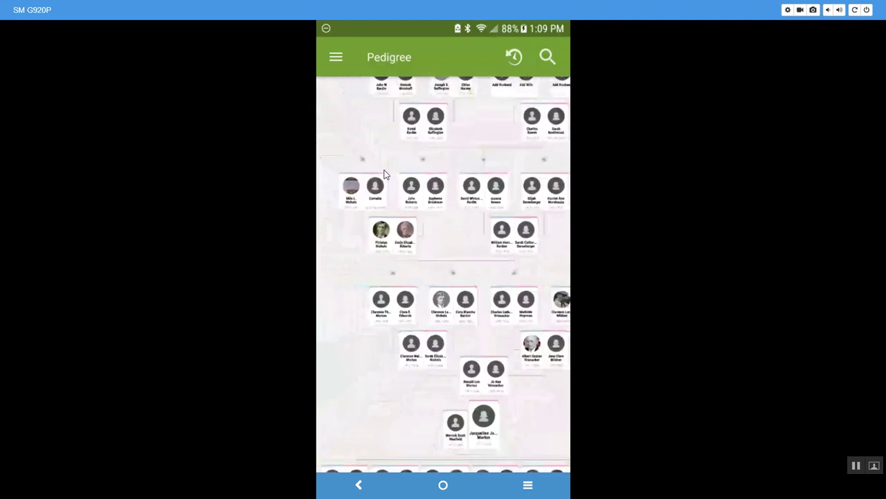
pyautogui.moveTo(461, 240); pyautogui.dragTo(447, 250)
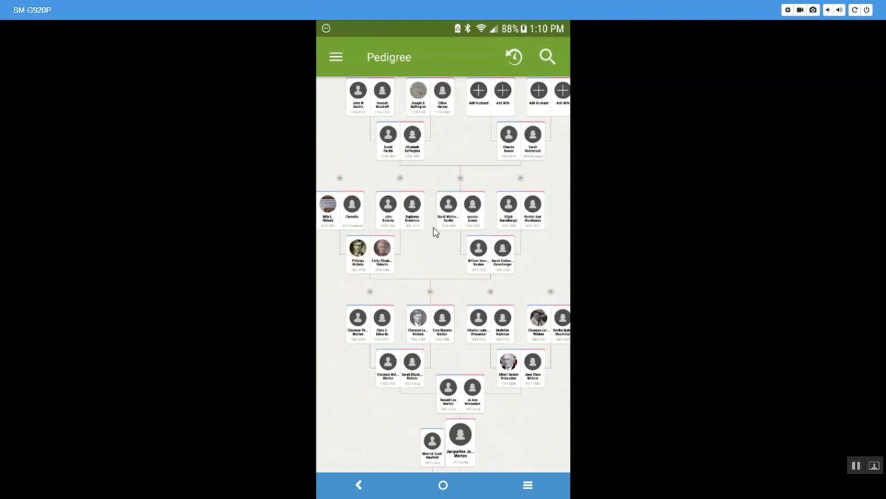
# Step: Go back to Pedigree, then open the Ancestors with Tasks list showing 160 people
pyautogui.click(337, 58)
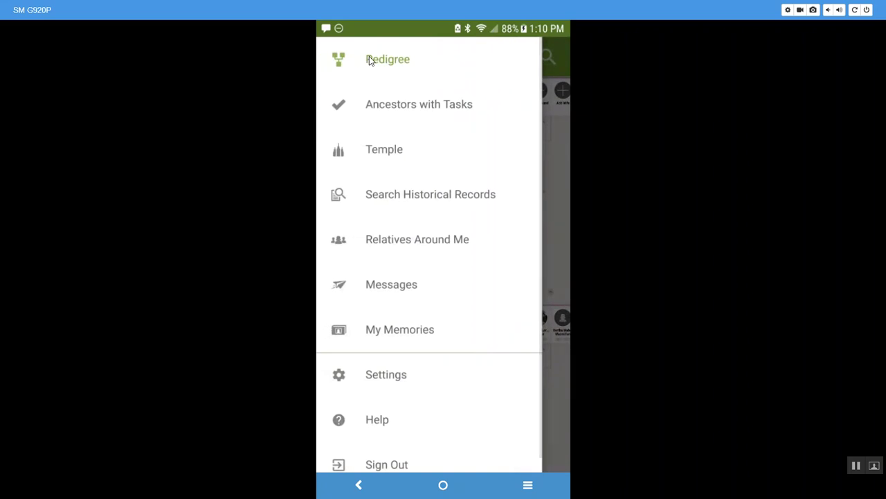
pyautogui.click(369, 58)
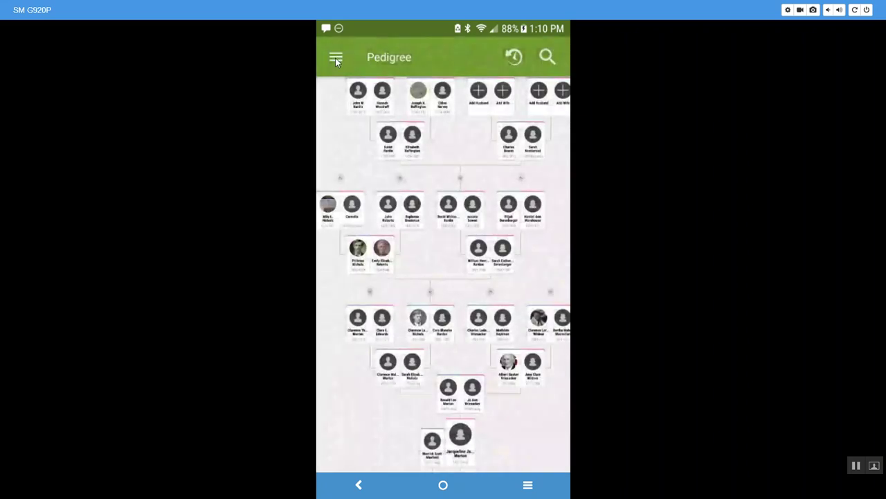
pyautogui.click(336, 60)
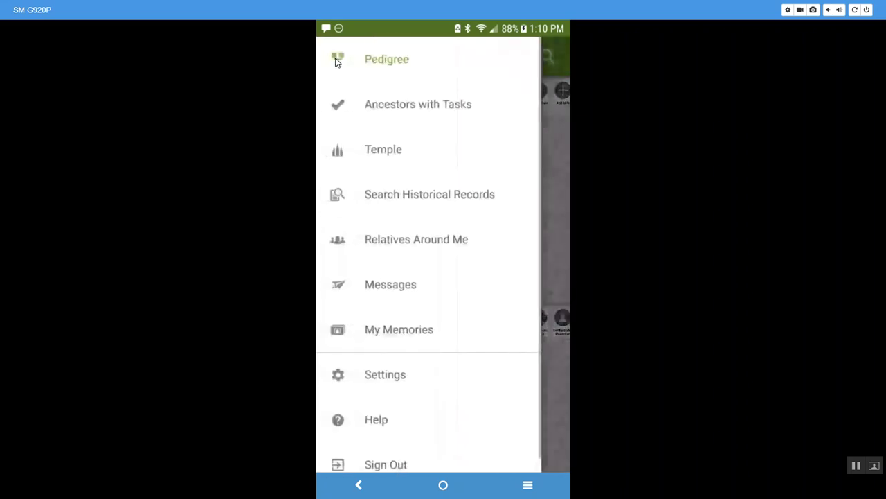
pyautogui.click(386, 116)
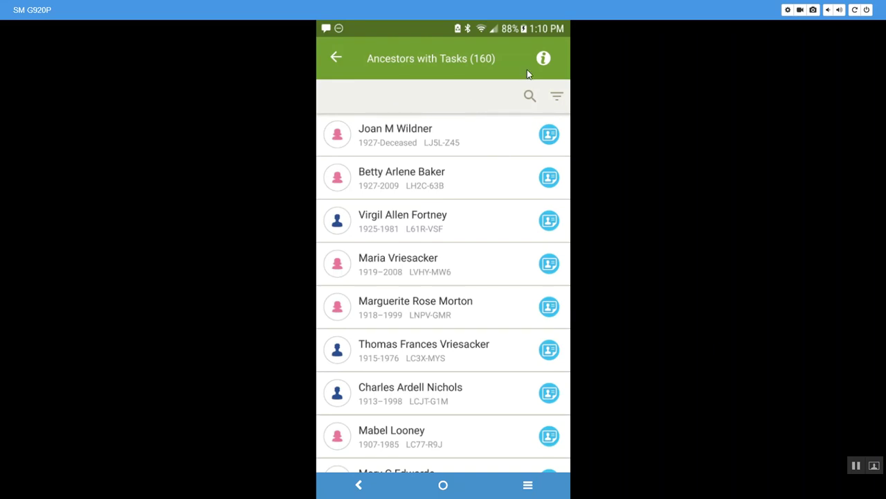
pyautogui.click(543, 60)
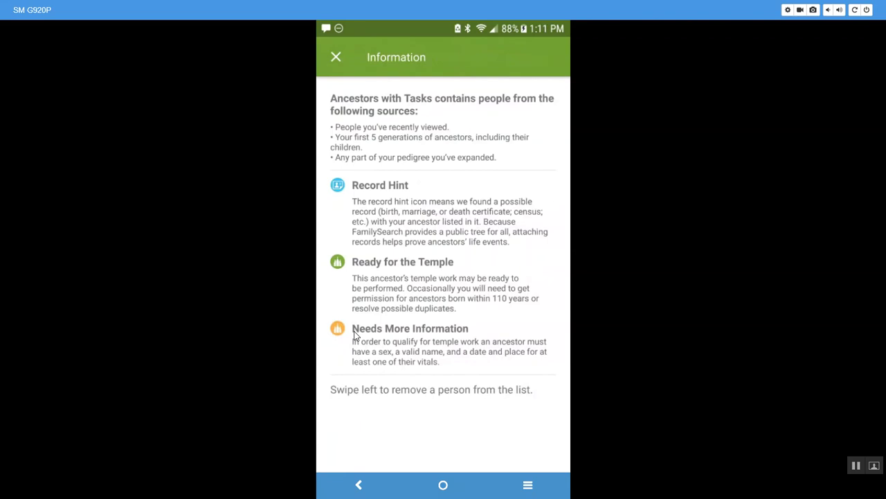
pyautogui.click(355, 334)
pyautogui.click(335, 52)
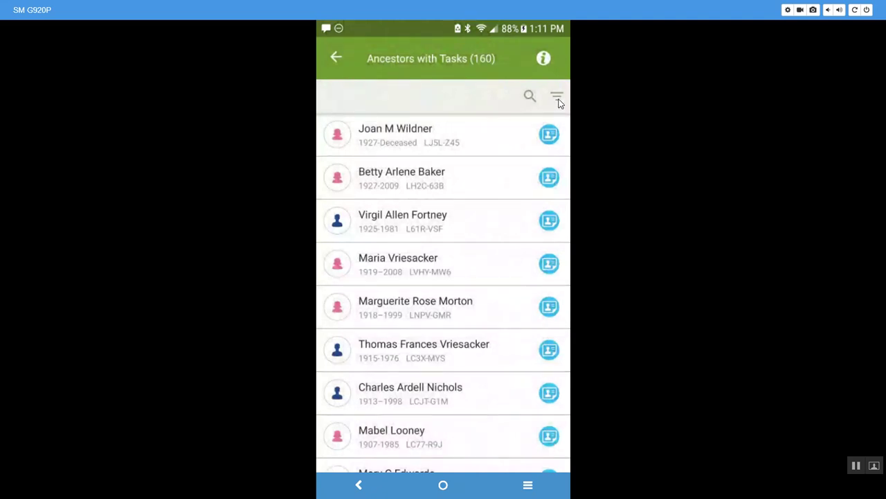
pyautogui.click(557, 98)
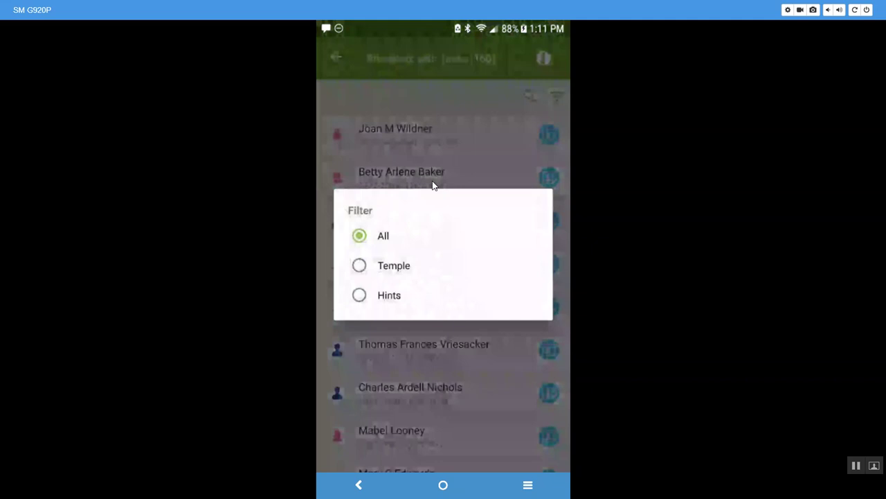
pyautogui.click(386, 266)
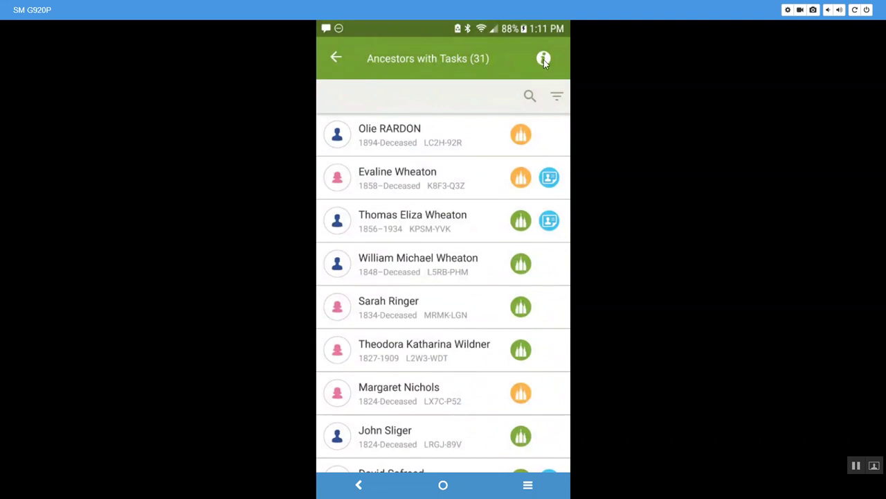
pyautogui.click(556, 97)
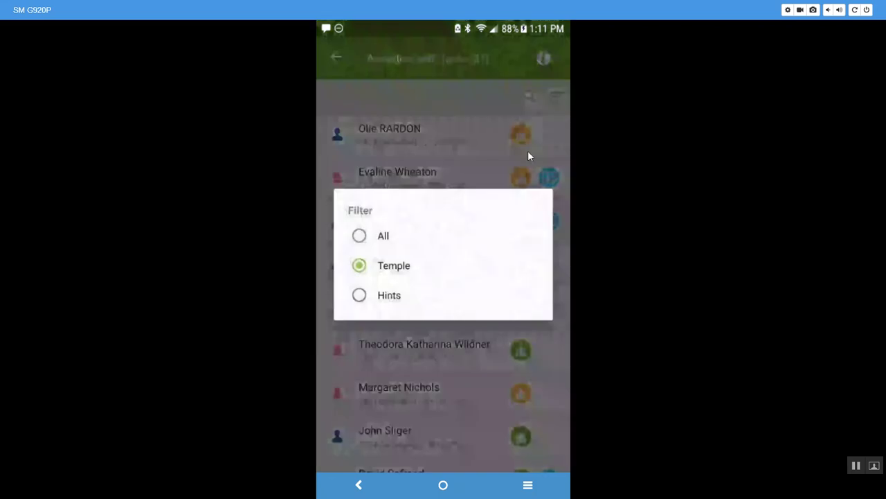
pyautogui.click(386, 297)
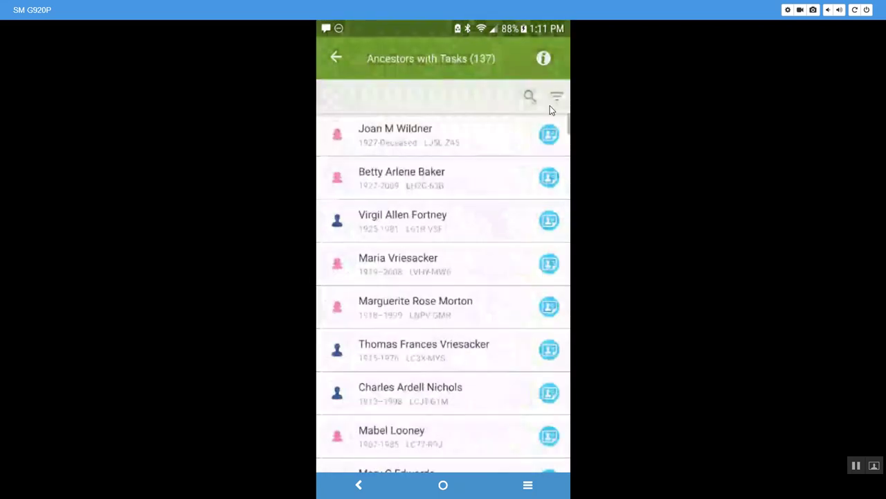
pyautogui.click(554, 100)
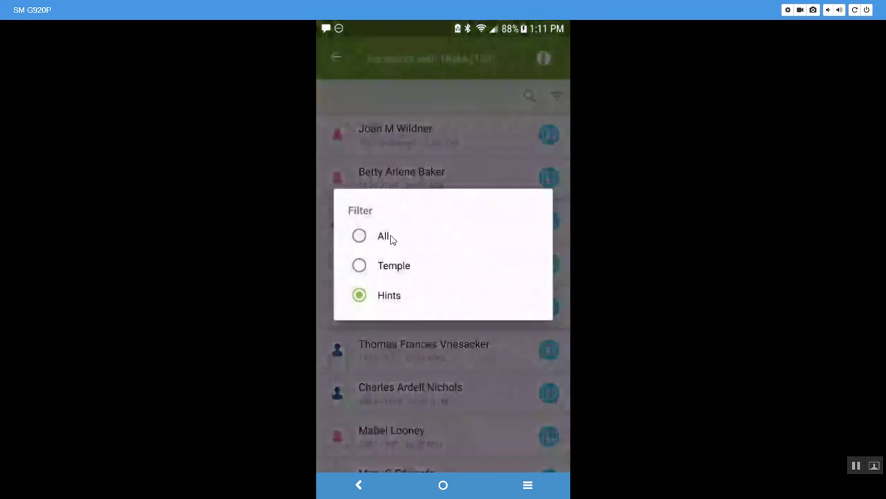
pyautogui.click(385, 236)
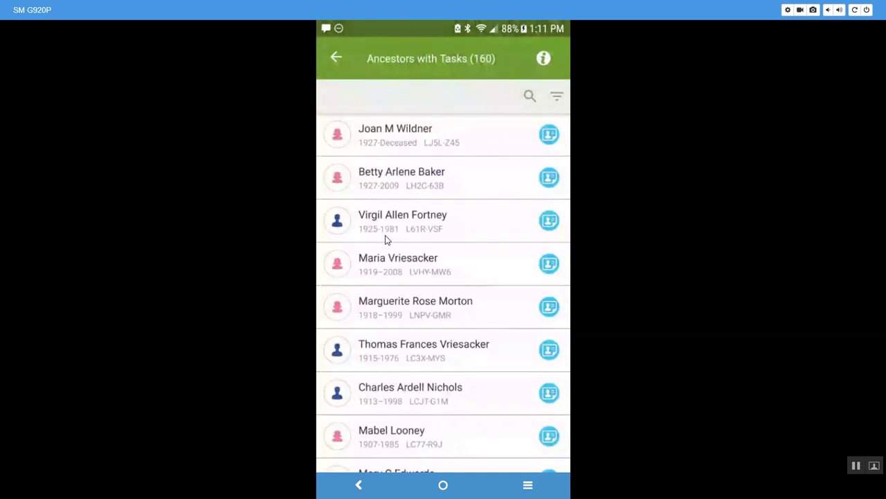
pyautogui.scroll(-10, 428, 204)
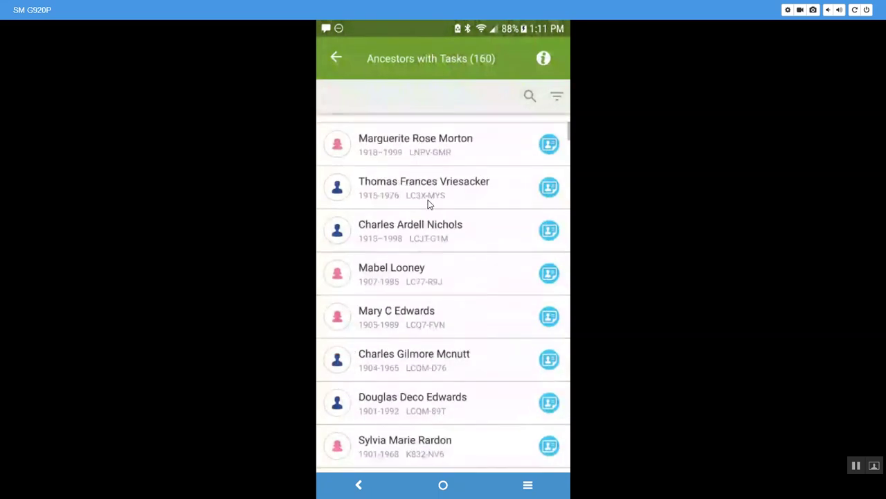
pyautogui.scroll(-3, 428, 204)
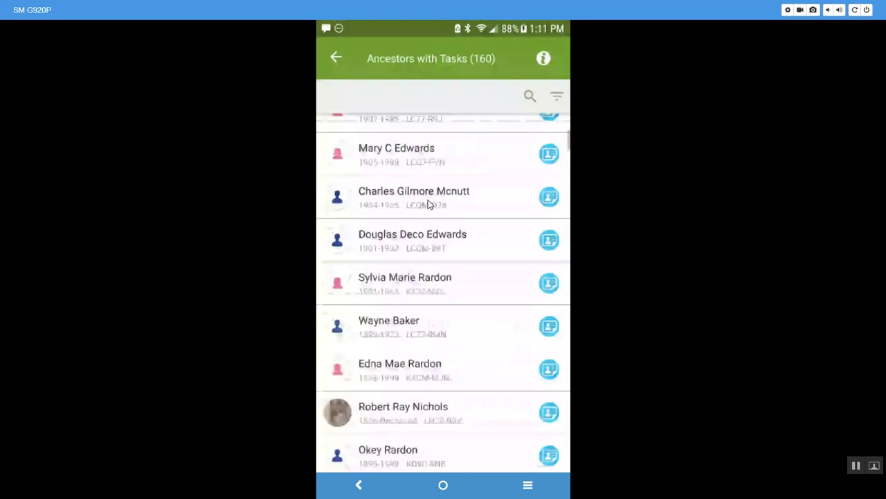
pyautogui.scroll(5, 427, 203)
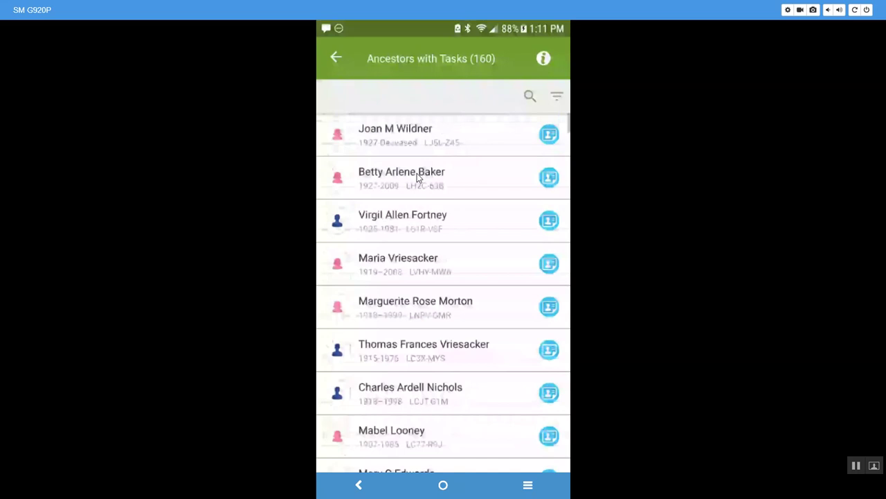
pyautogui.click(333, 58)
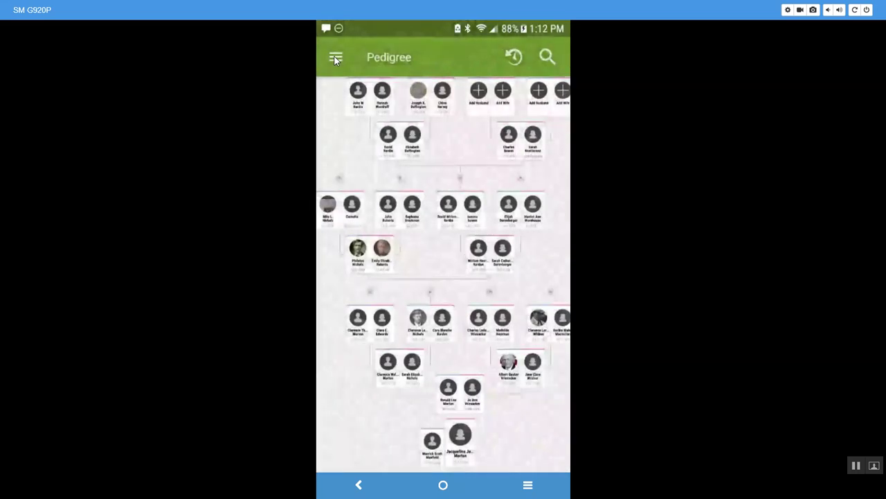
# Step: Open the hamburger navigation menu over the Pedigree view
pyautogui.click(335, 58)
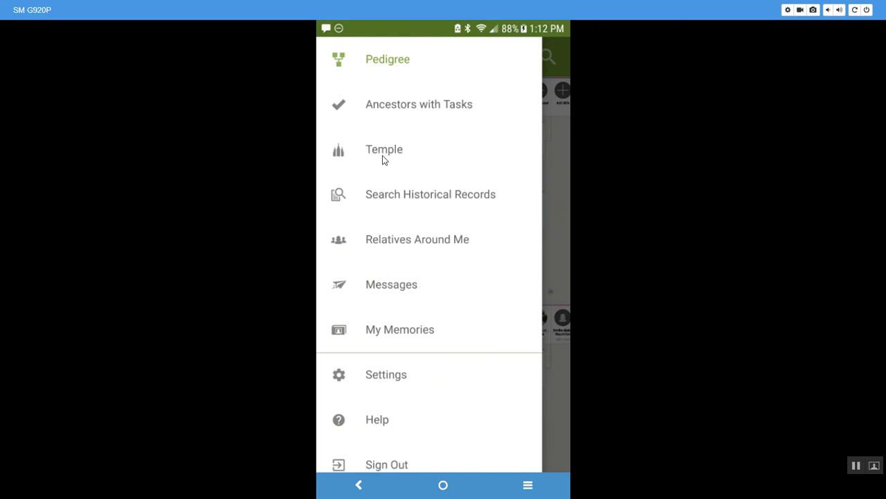
# Step: Browse the Search Records historical-record forms, then close them to return to Pedigree
pyautogui.click(396, 196)
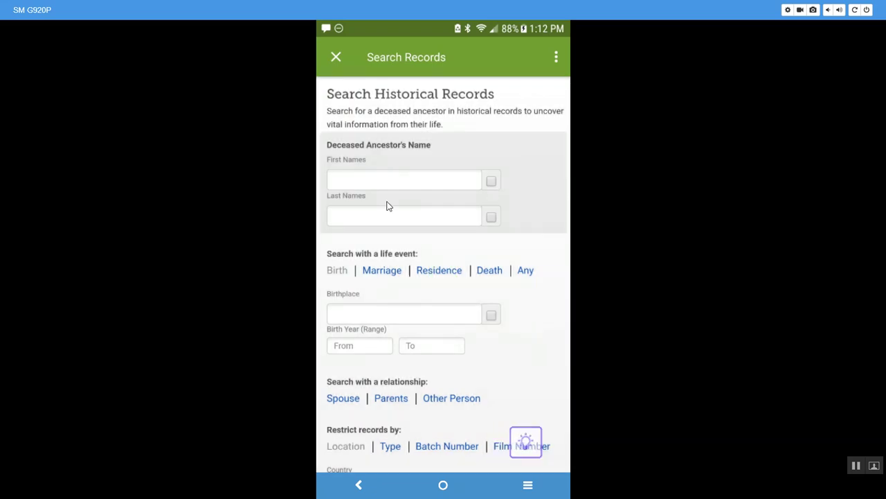
pyautogui.scroll(-3, 388, 206)
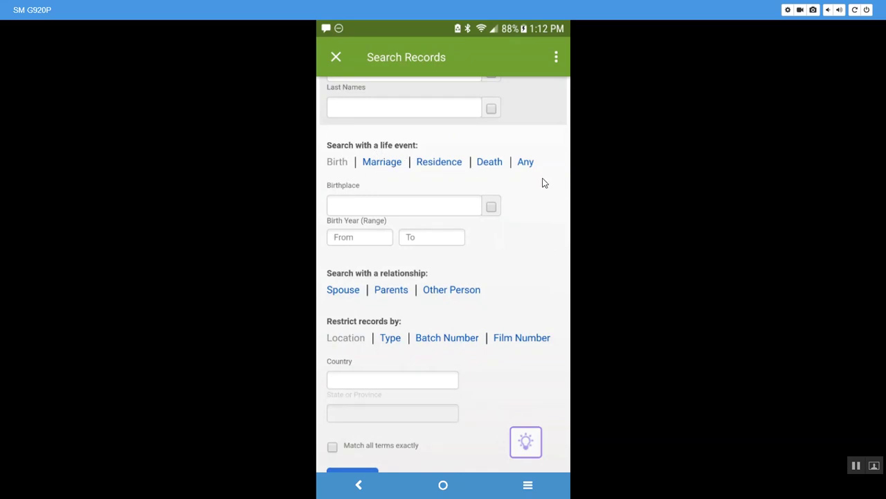
pyautogui.scroll(-1, 543, 182)
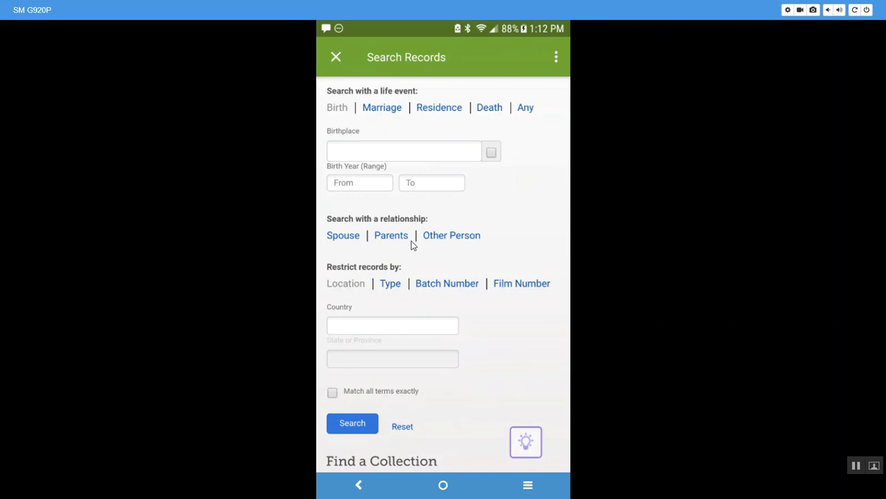
pyautogui.scroll(-1, 412, 244)
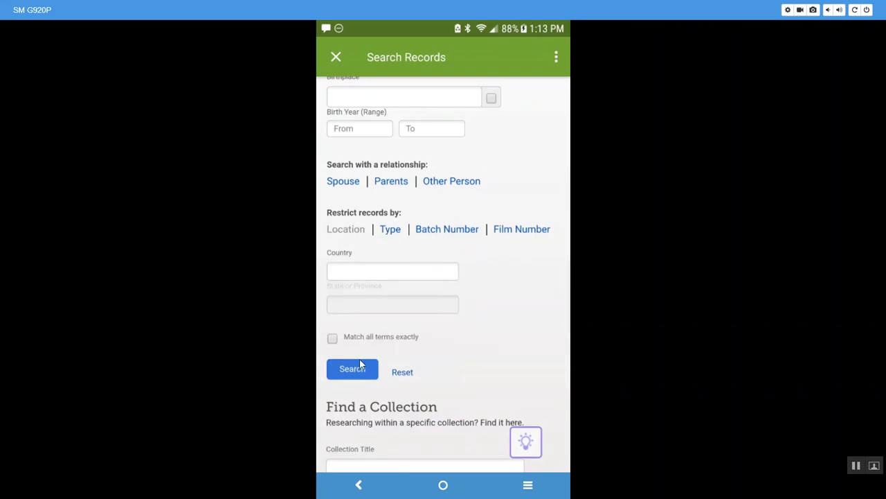
pyautogui.scroll(-4, 421, 346)
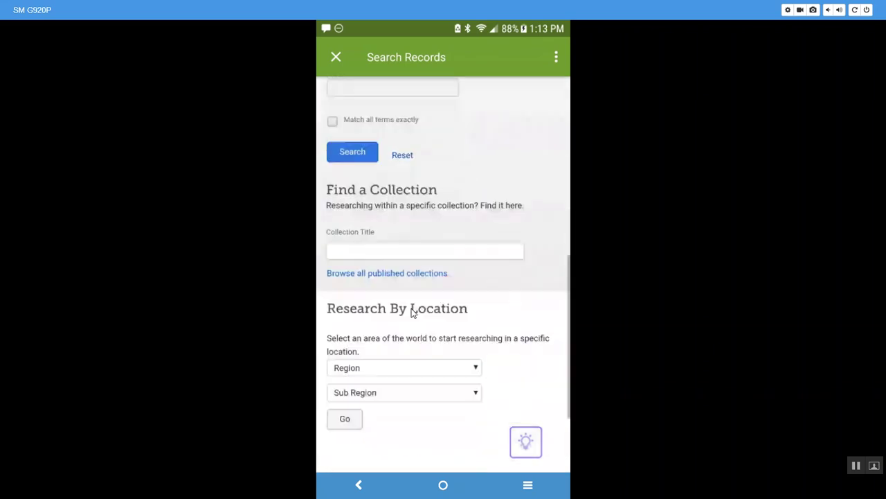
pyautogui.scroll(-1, 408, 312)
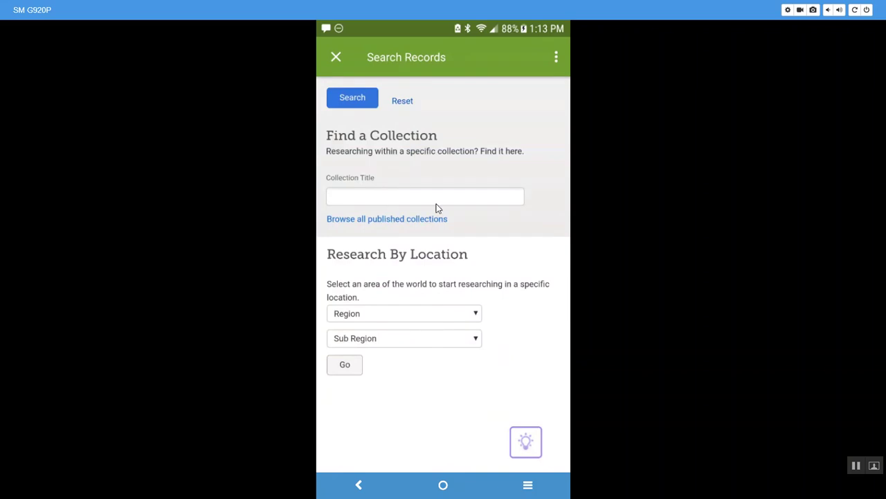
pyautogui.scroll(-1, 438, 208)
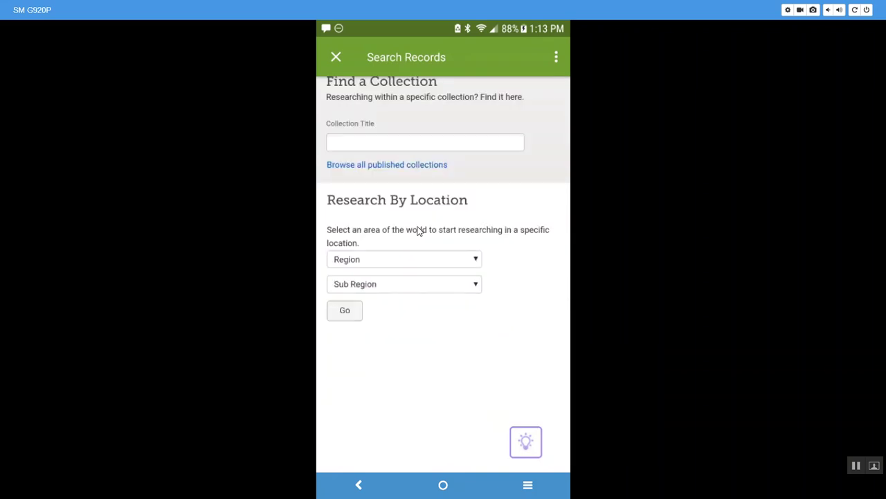
pyautogui.scroll(10, 418, 231)
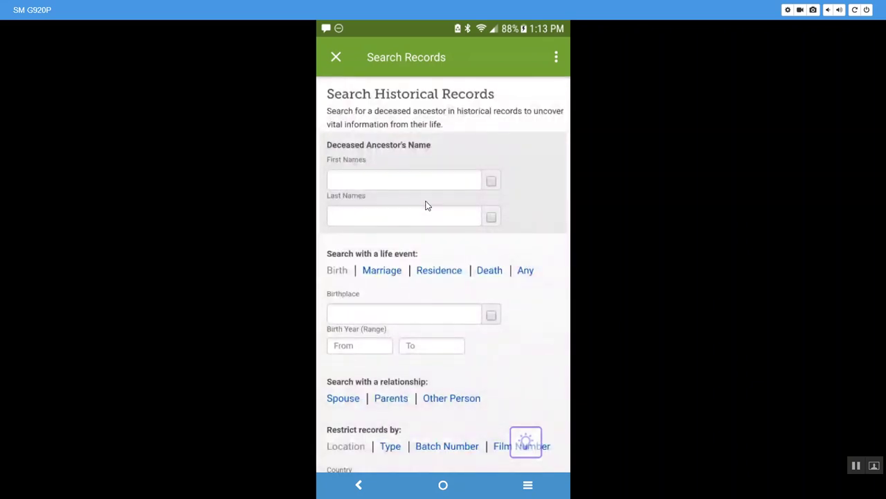
pyautogui.click(336, 58)
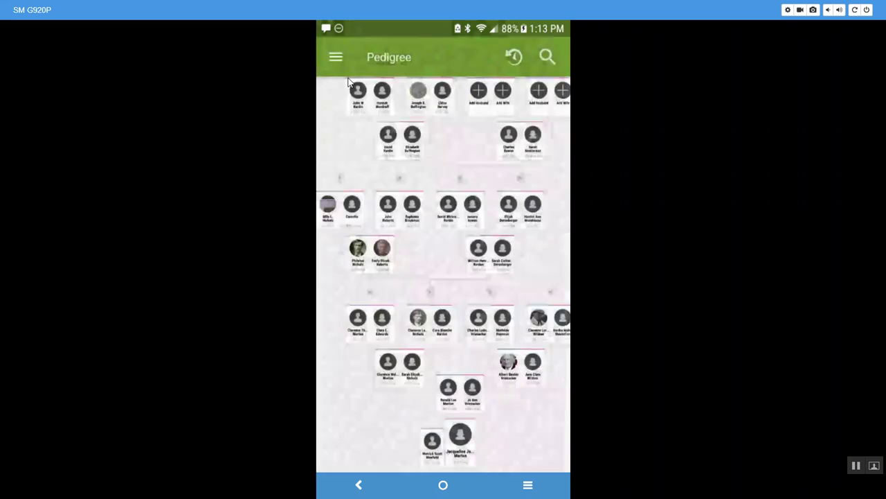
pyautogui.click(335, 58)
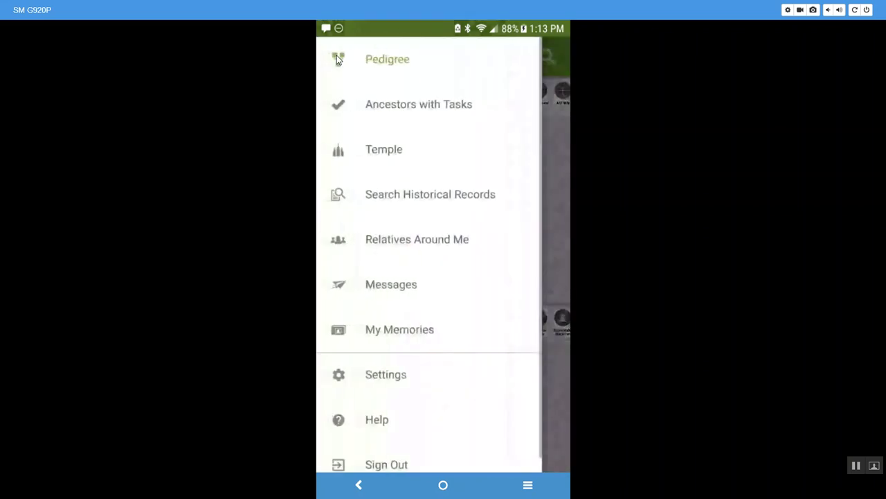
pyautogui.click(409, 241)
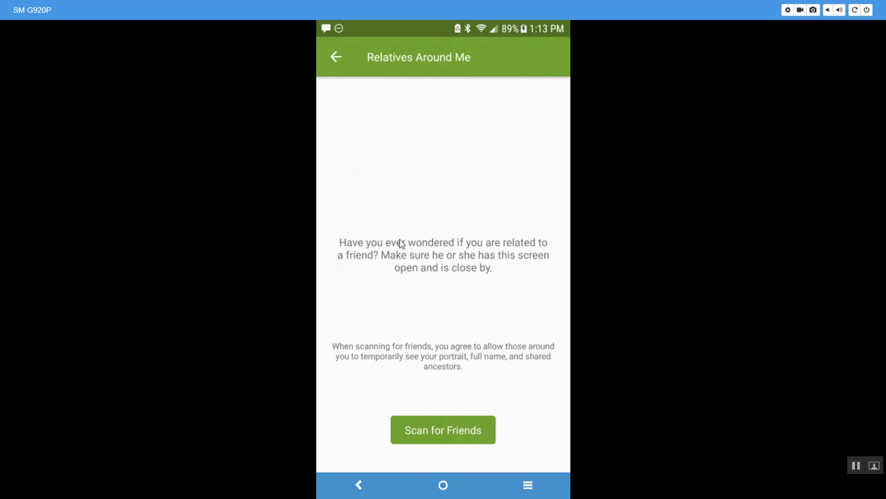
pyautogui.click(336, 58)
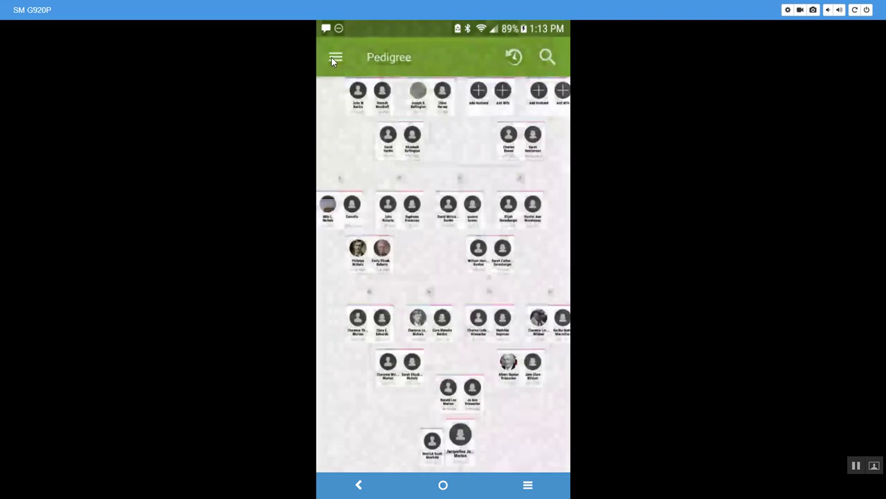
# Step: Open the Messages inbox of ancestor conversations, then bring the navigation menu back up
pyautogui.click(333, 61)
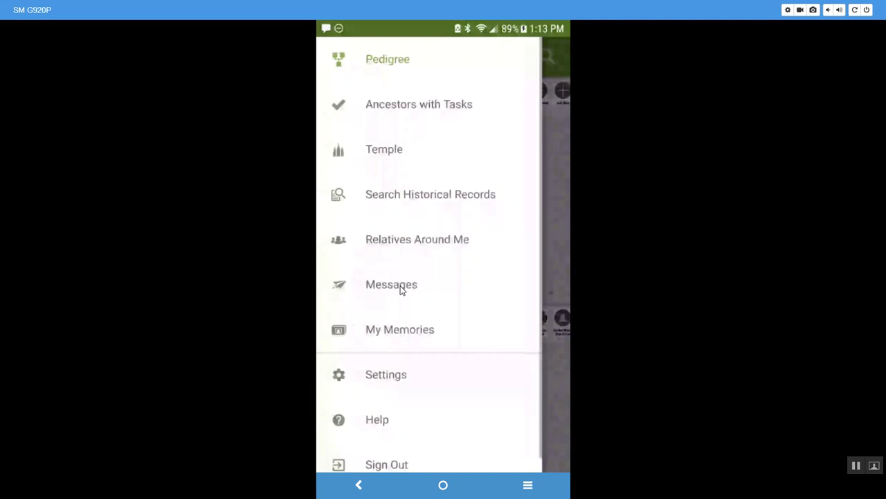
pyautogui.click(400, 288)
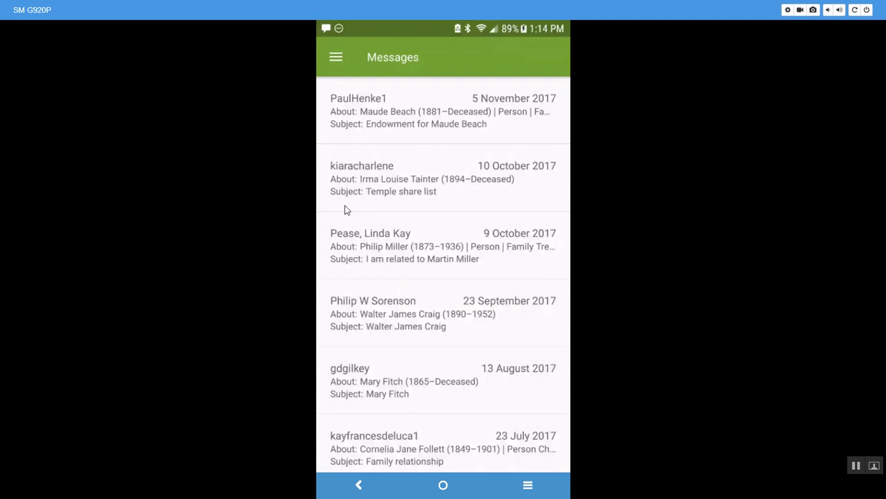
pyautogui.click(337, 59)
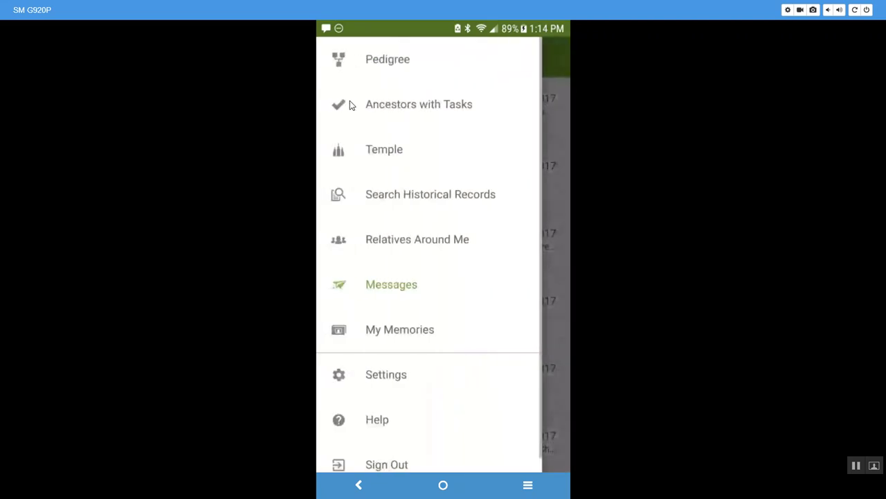
pyautogui.click(402, 328)
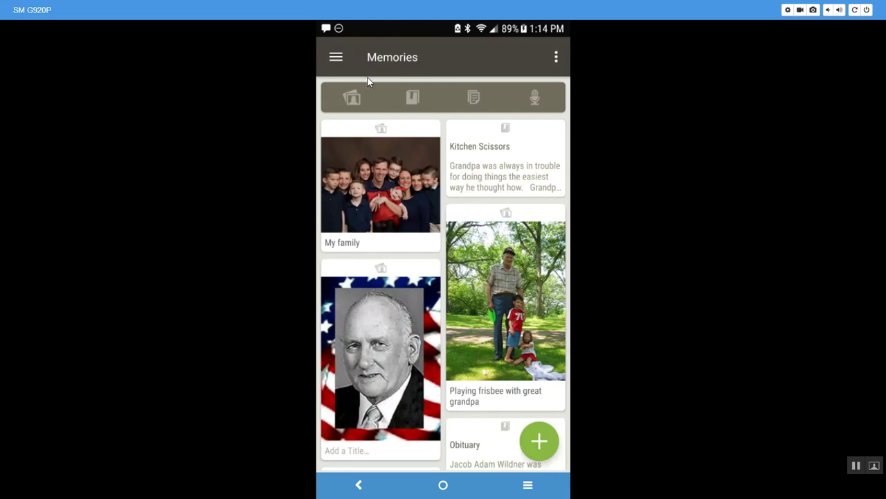
pyautogui.click(336, 59)
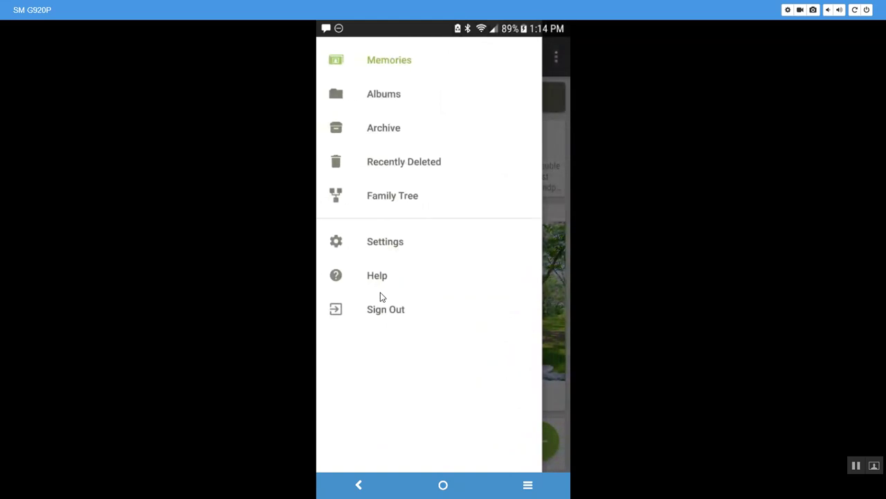
pyautogui.click(360, 485)
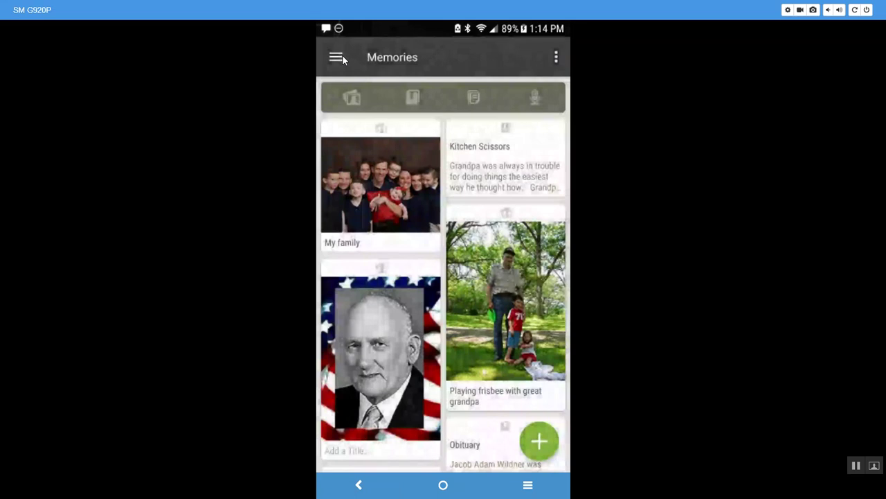
pyautogui.click(342, 56)
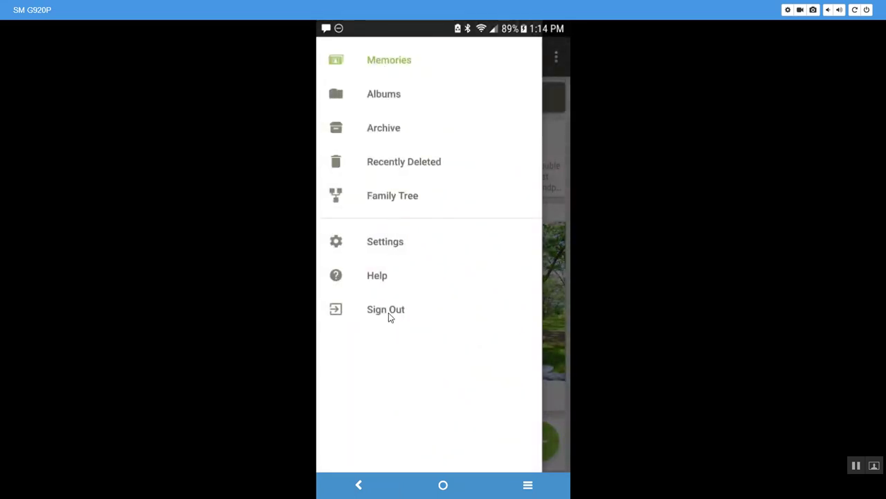
pyautogui.click(359, 484)
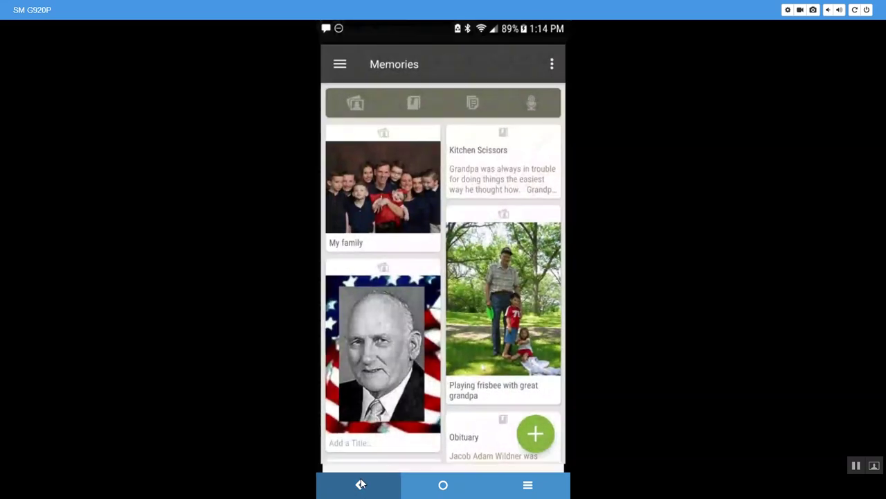
pyautogui.click(360, 484)
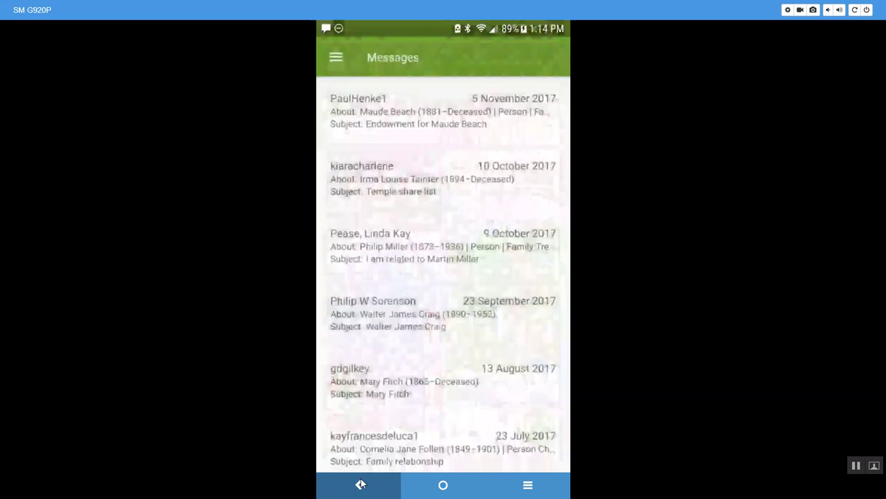
pyautogui.click(336, 58)
# Step: From Pedigree, browse the History List of recently viewed people, then close it
pyautogui.click(376, 61)
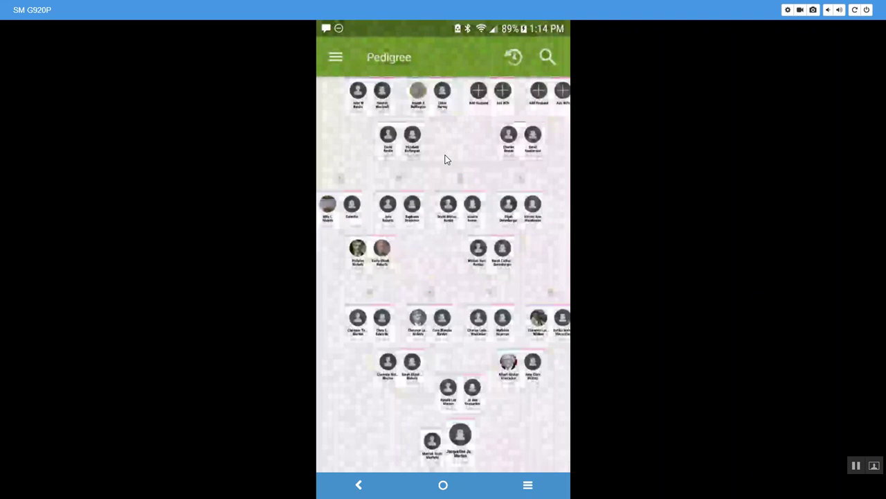
pyautogui.click(513, 59)
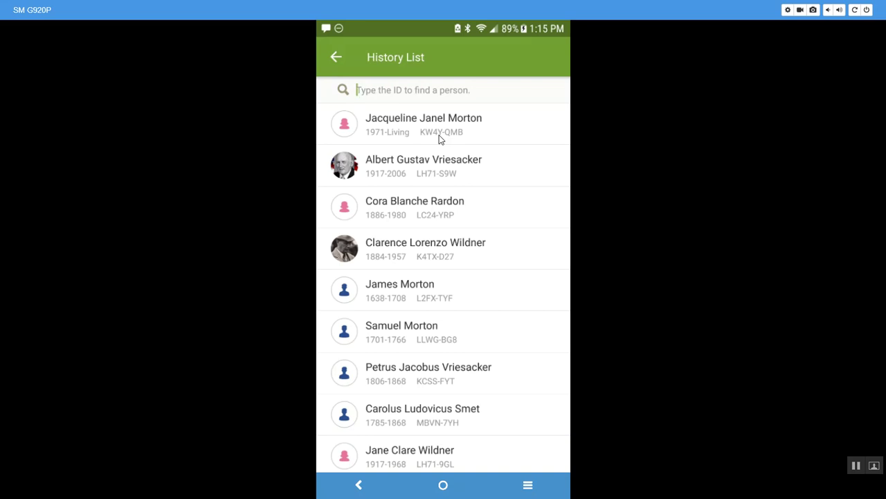
pyautogui.scroll(-3, 439, 139)
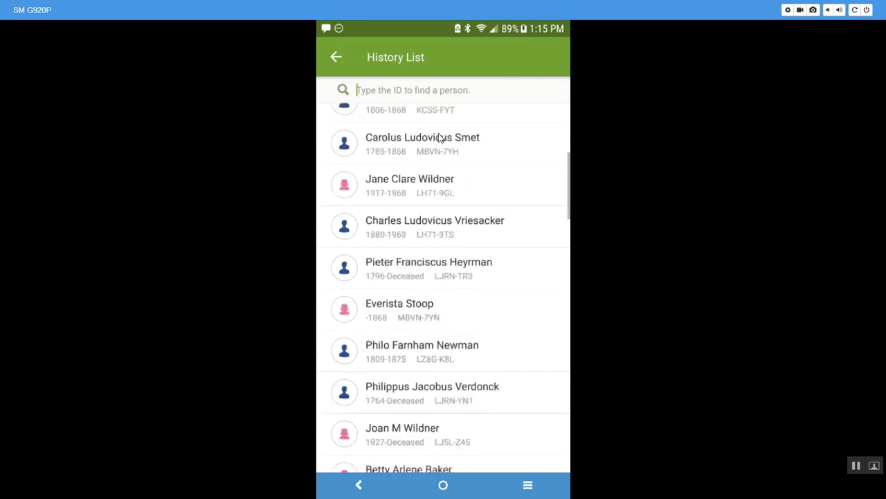
pyautogui.scroll(3, 439, 138)
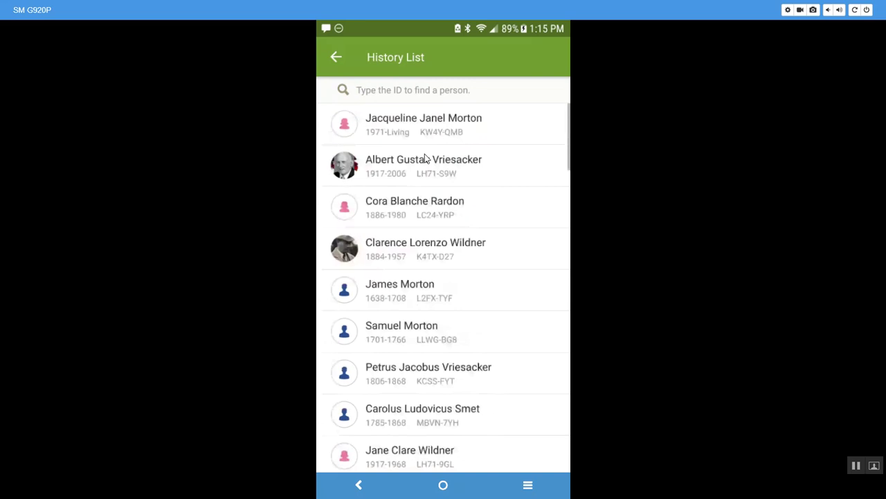
pyautogui.click(335, 57)
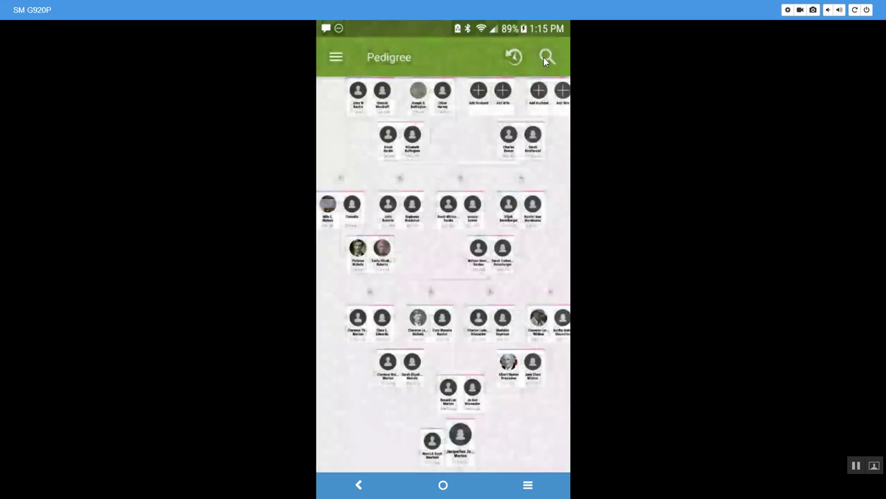
# Step: Preview the Find a Person form's name, ID and vitals fields, then return to Pedigree
pyautogui.click(543, 57)
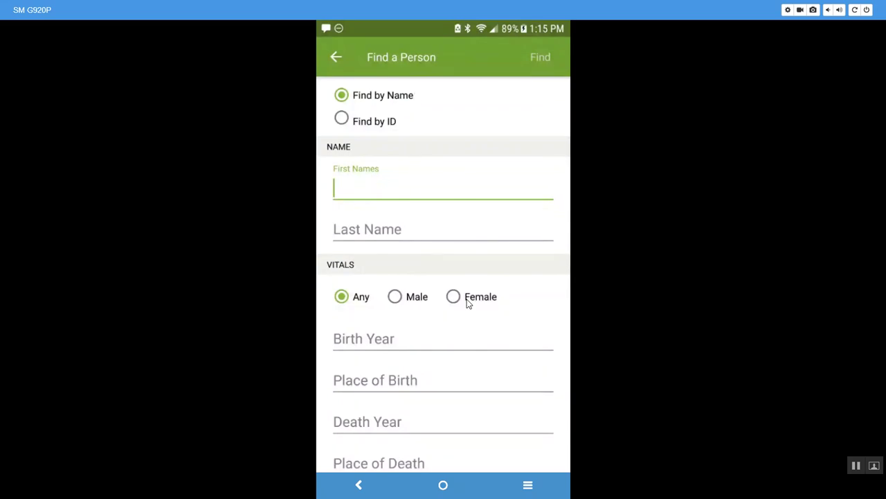
pyautogui.scroll(-1, 412, 273)
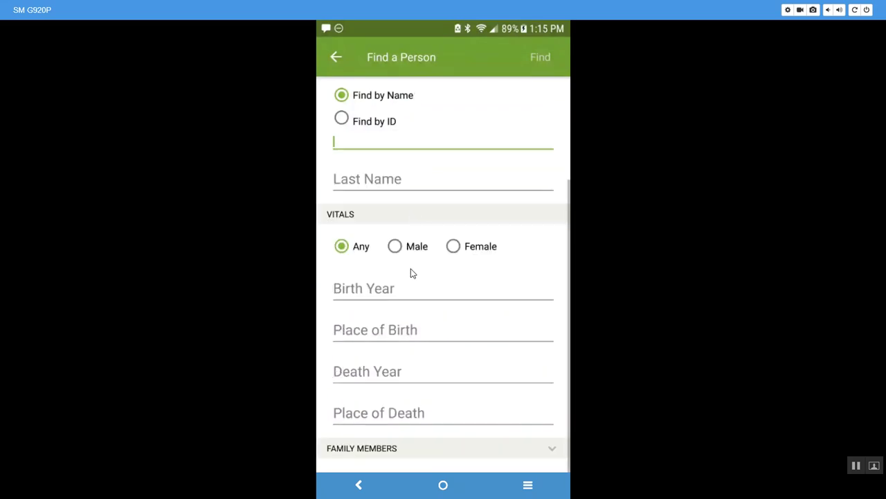
pyautogui.click(335, 58)
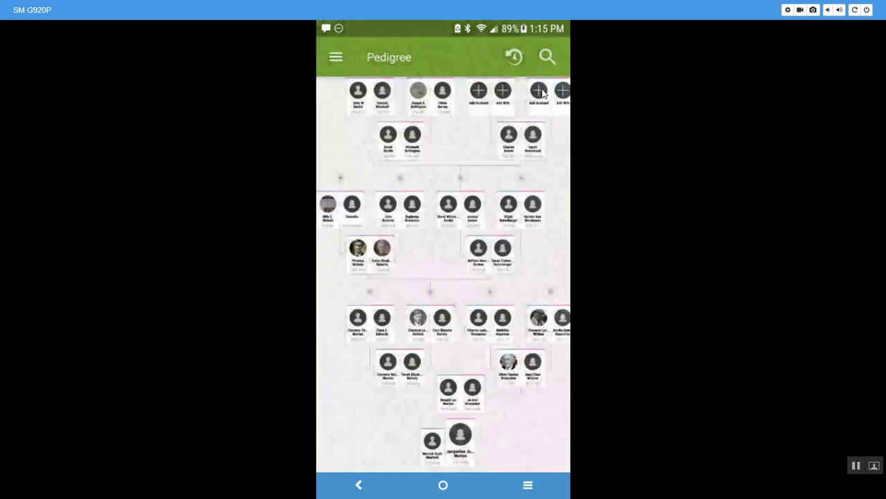
# Step: Open the pictured 1917–2006 ancestor's page and scroll through his birth, death and burial details
pyautogui.click(509, 364)
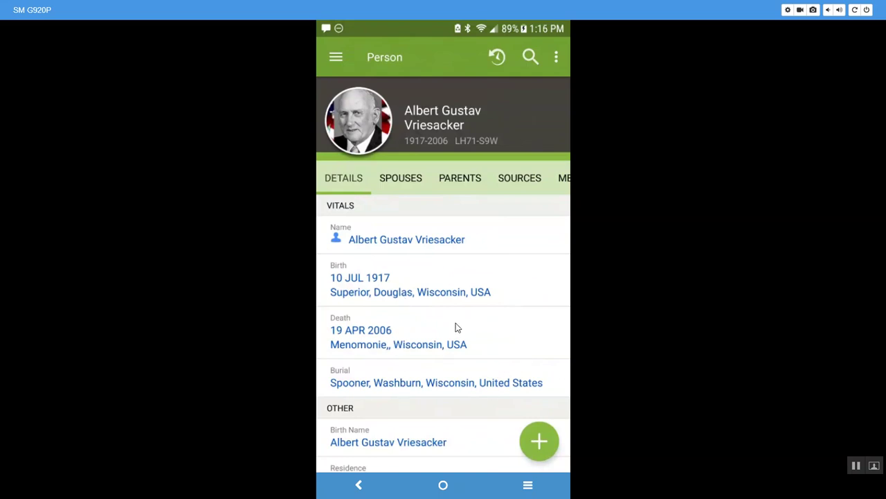
pyautogui.scroll(-3, 457, 327)
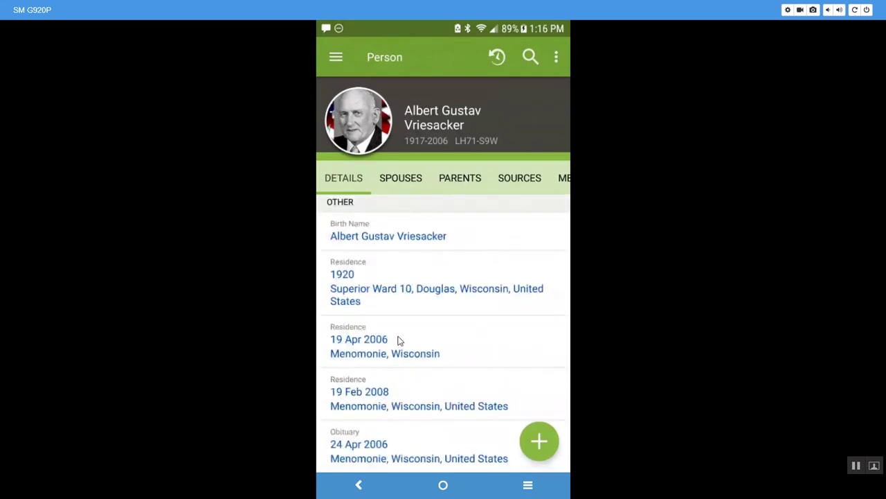
pyautogui.scroll(3, 398, 340)
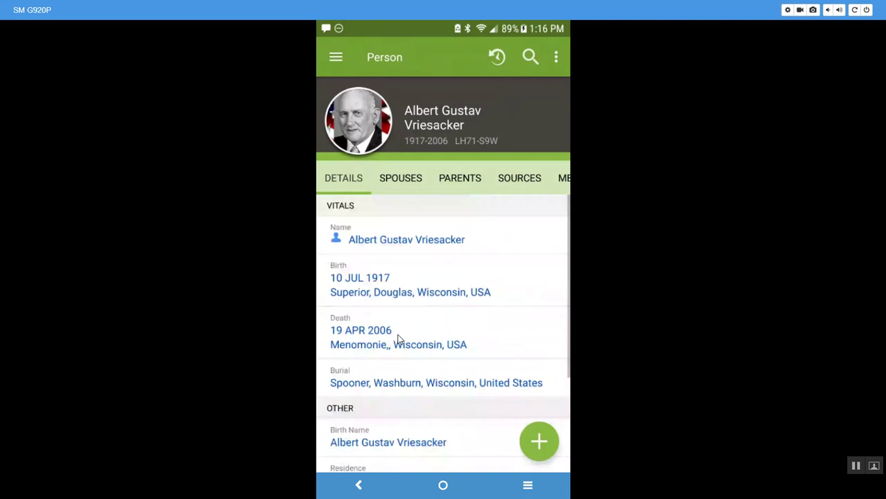
# Step: Show the Spouses tab and expand the preferred wife's 1939 marriage and children
pyautogui.click(397, 181)
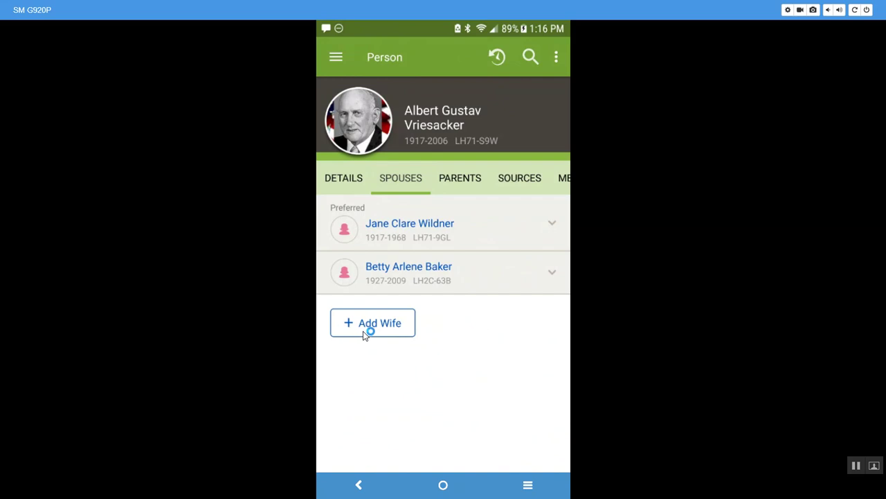
pyautogui.click(553, 222)
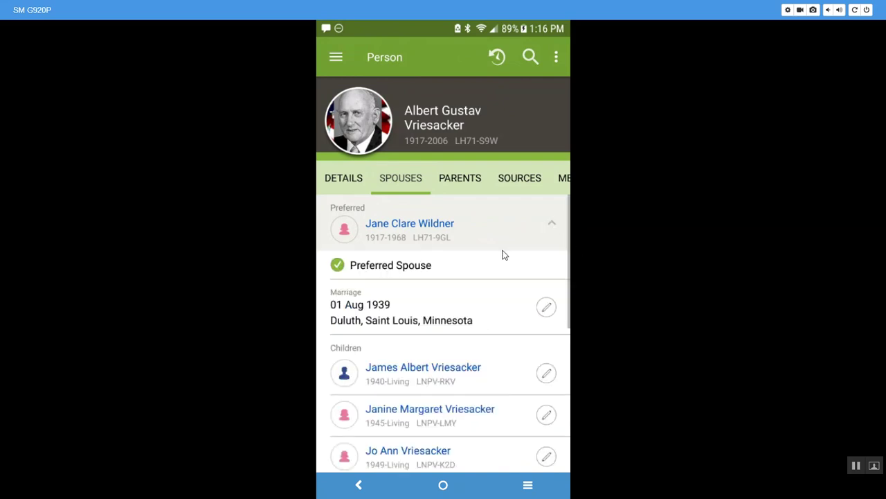
pyautogui.scroll(-1, 503, 253)
pyautogui.scroll(1, 496, 253)
pyautogui.scroll(-1, 496, 252)
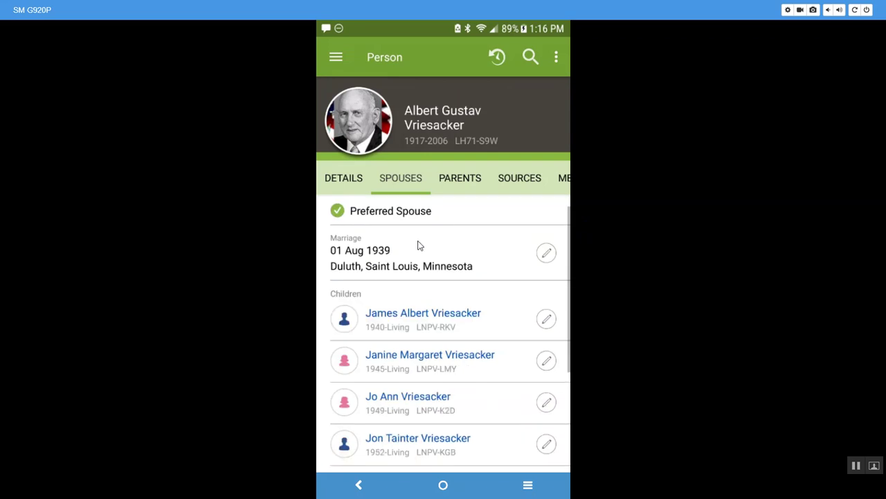
pyautogui.scroll(1, 418, 245)
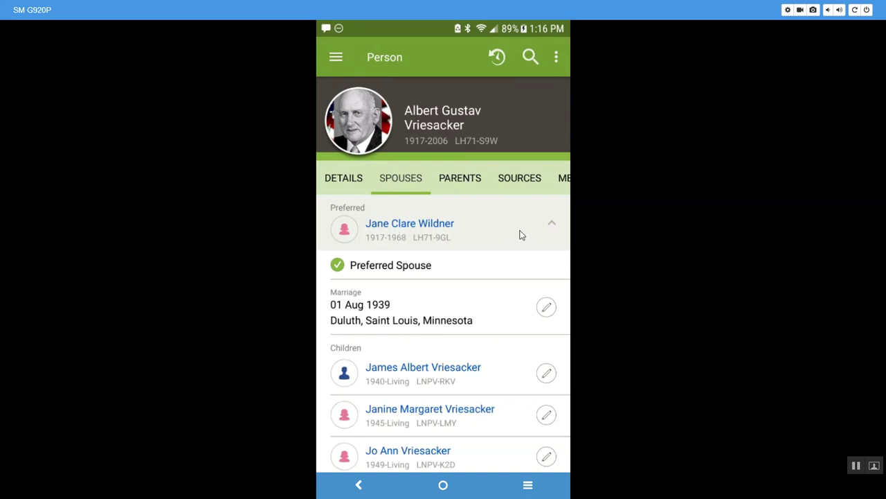
pyautogui.scroll(-2, 520, 233)
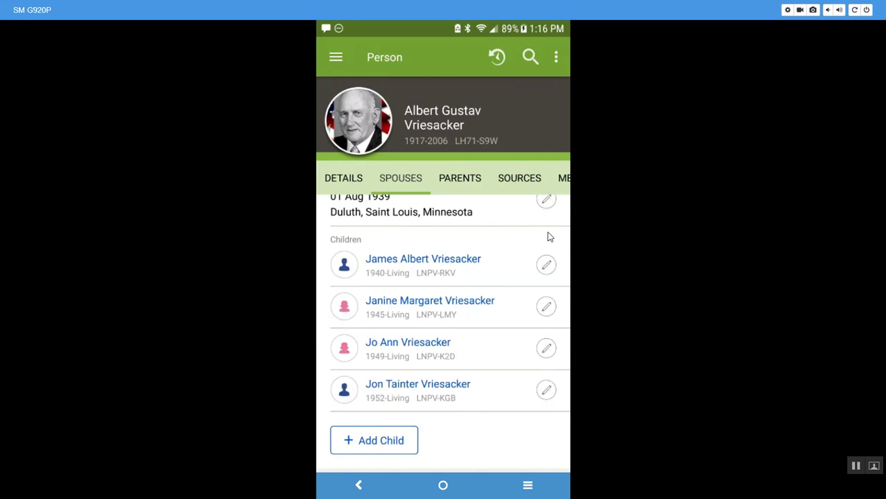
# Step: View the eldest child's relationship details, then return to the top of Spouses
pyautogui.click(547, 265)
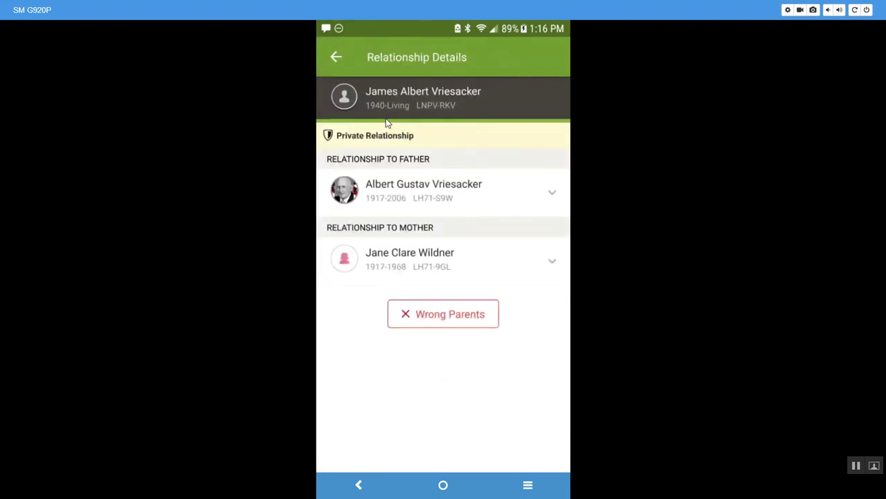
pyautogui.click(338, 59)
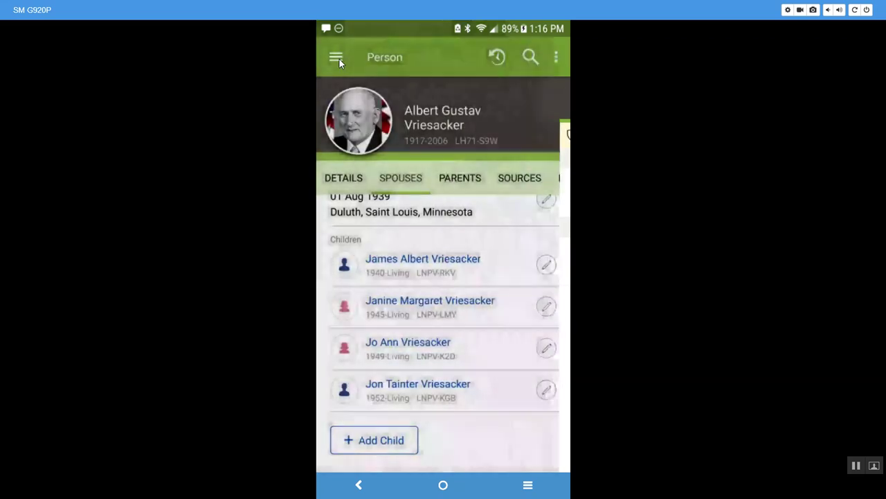
pyautogui.scroll(2, 405, 200)
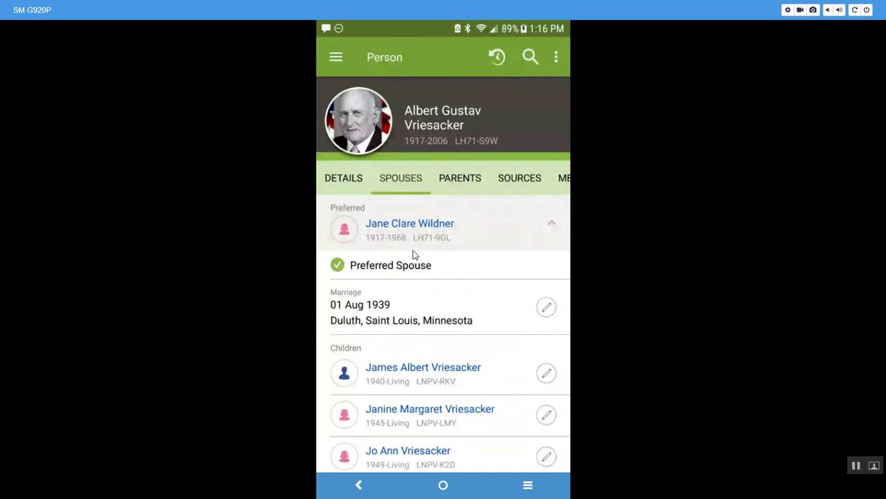
# Step: Review the PARENTS tab's parents and siblings, then show the attached records under SOURCES
pyautogui.click(457, 179)
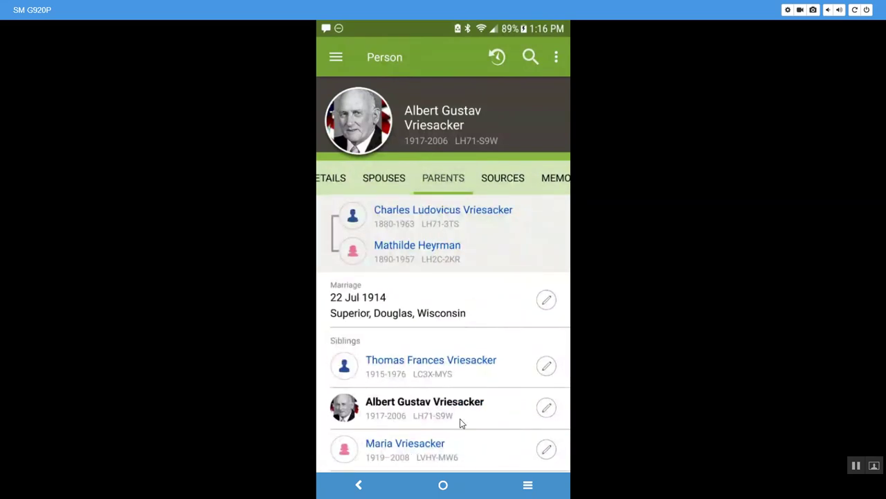
pyautogui.scroll(-2, 499, 319)
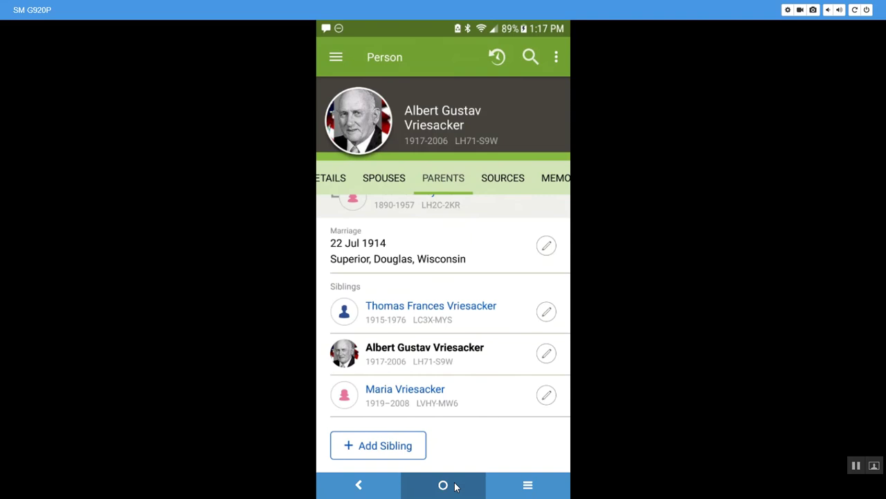
pyautogui.scroll(-2, 428, 435)
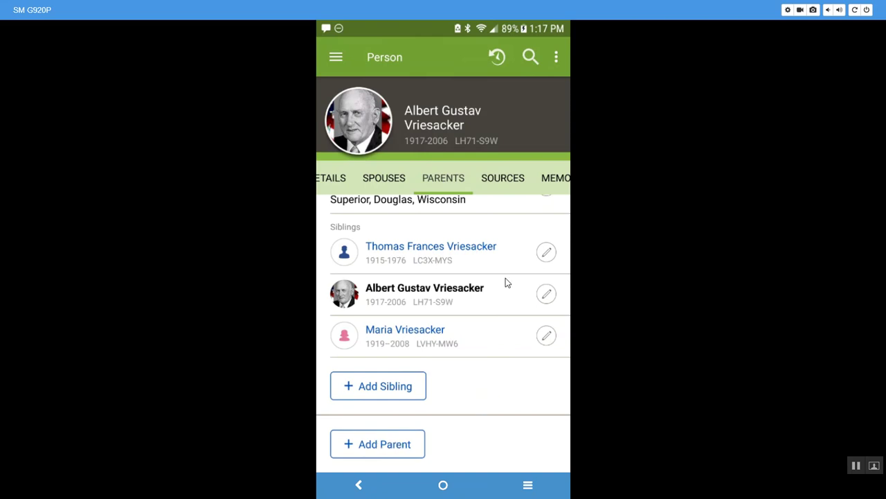
pyautogui.click(507, 182)
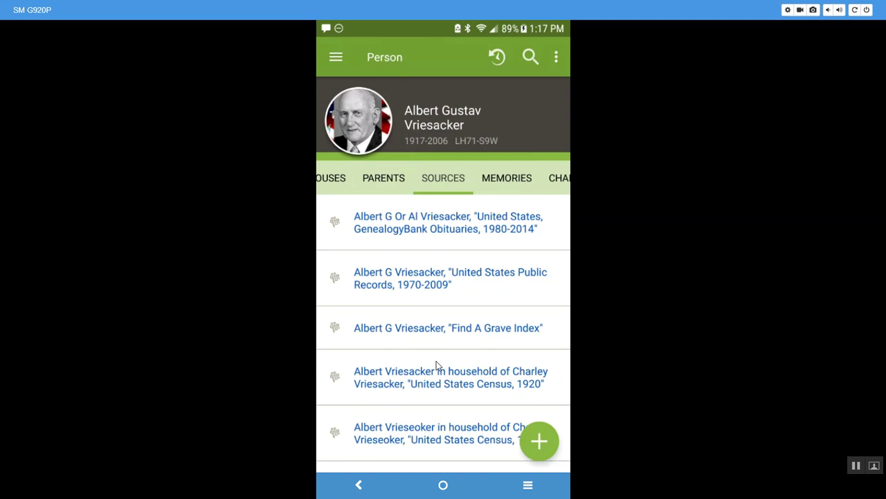
# Step: Browse Memories and Charts, then scroll the Ordinances list of baptism, confirmation and initiatory from 19 May 2007
pyautogui.click(501, 177)
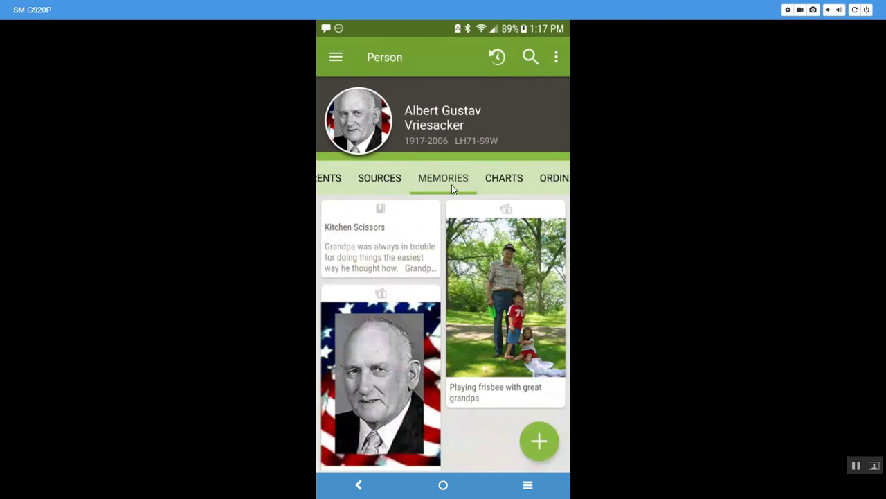
pyautogui.click(503, 179)
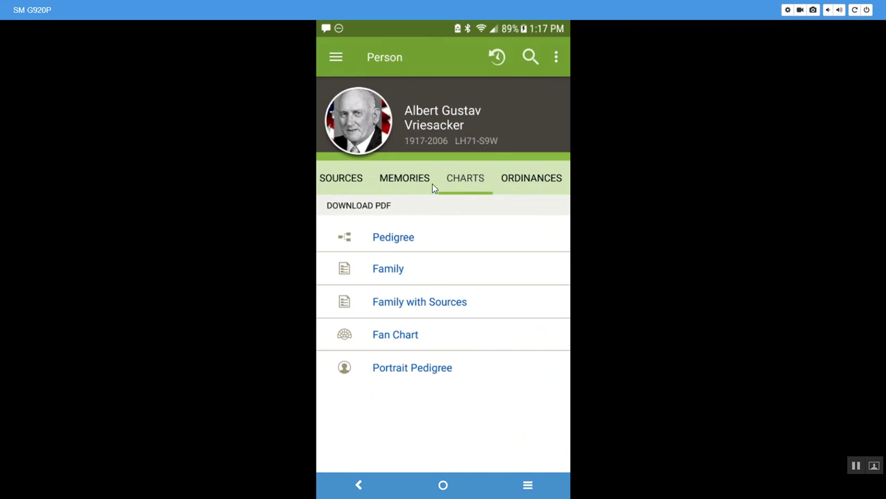
pyautogui.click(538, 176)
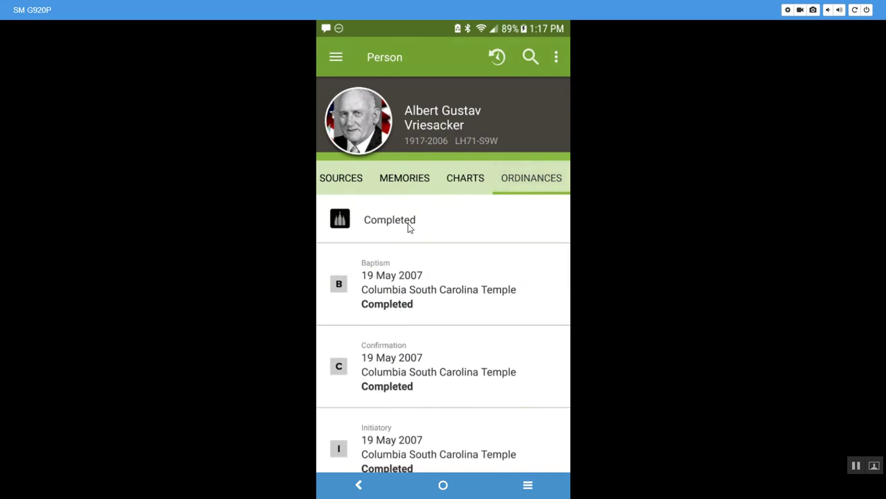
pyautogui.scroll(-5, 408, 229)
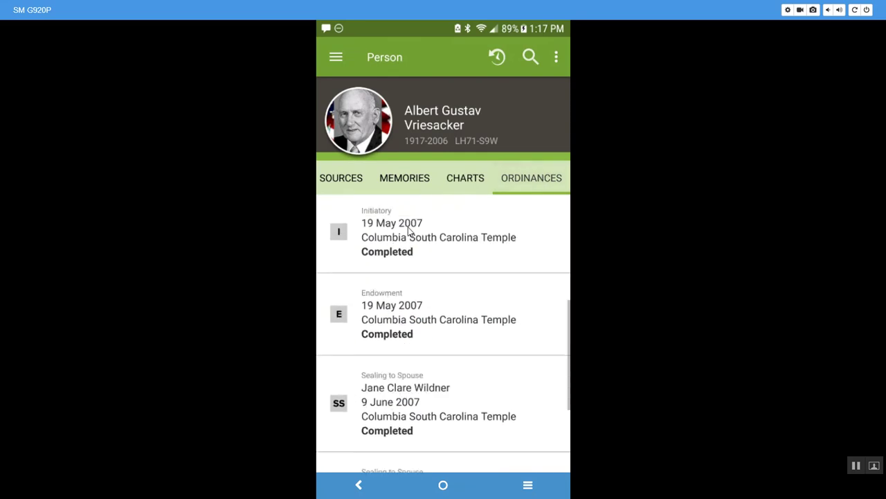
pyautogui.scroll(-5, 408, 239)
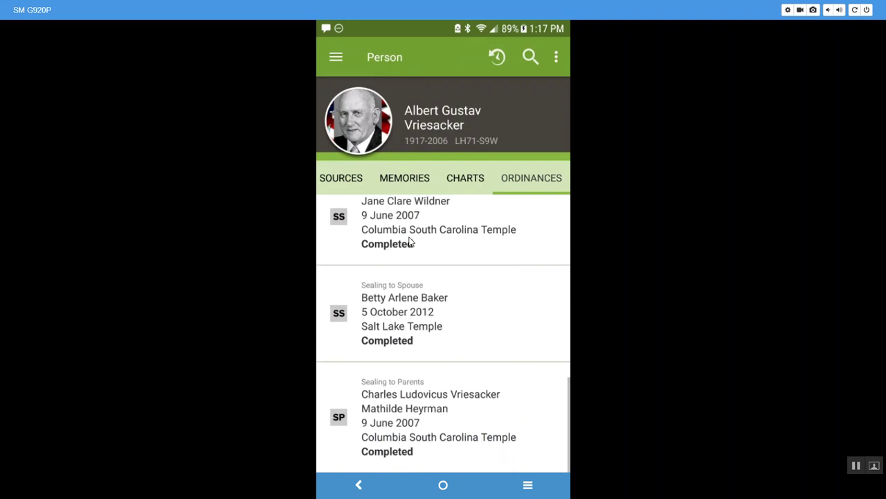
pyautogui.scroll(10, 436, 264)
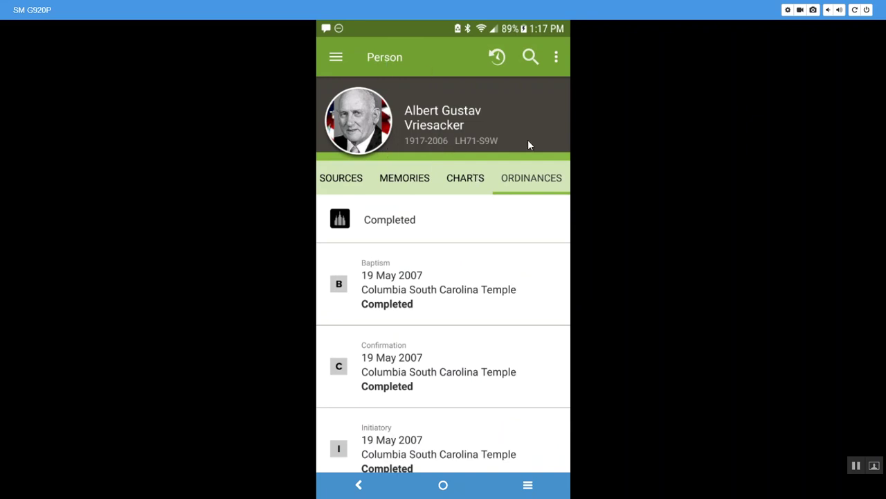
pyautogui.click(556, 58)
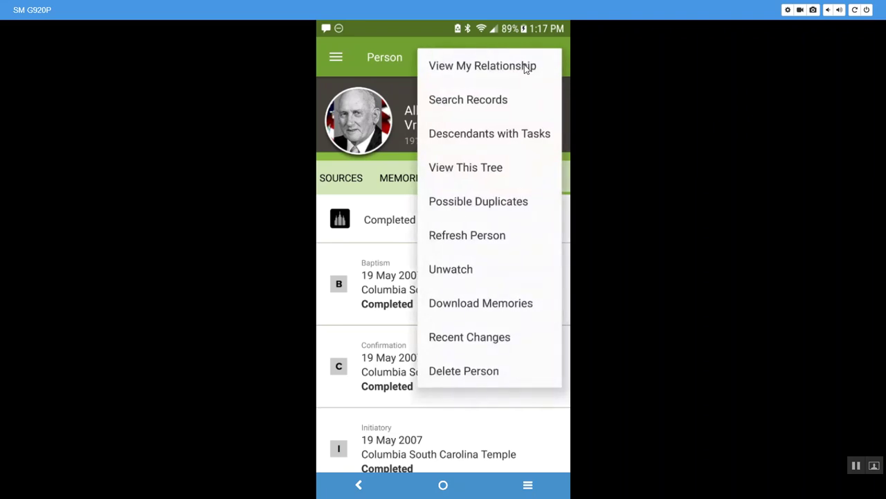
pyautogui.click(526, 67)
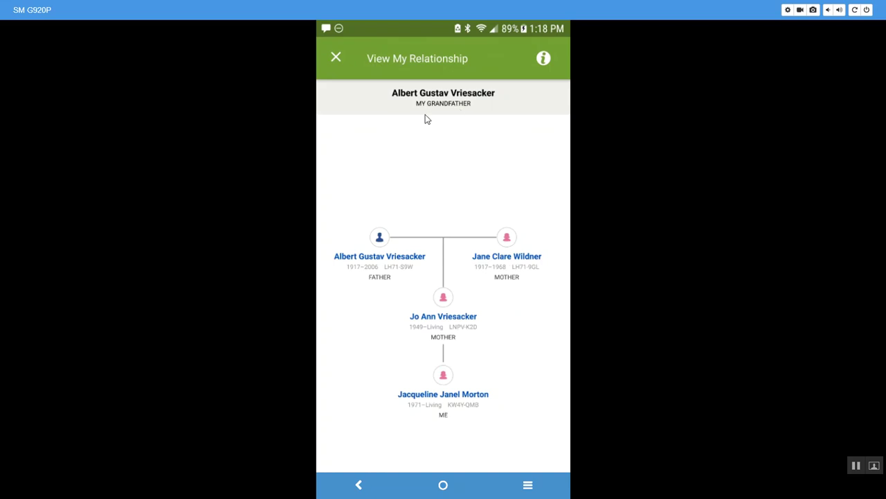
pyautogui.click(337, 57)
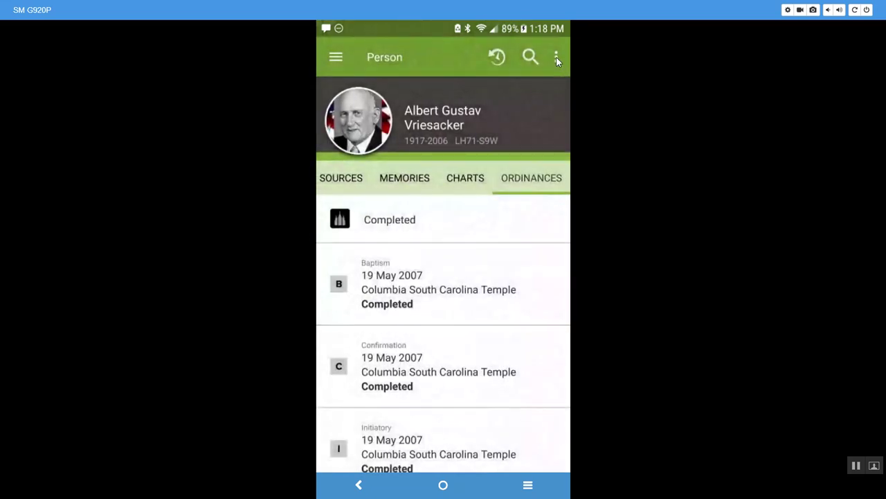
pyautogui.click(557, 57)
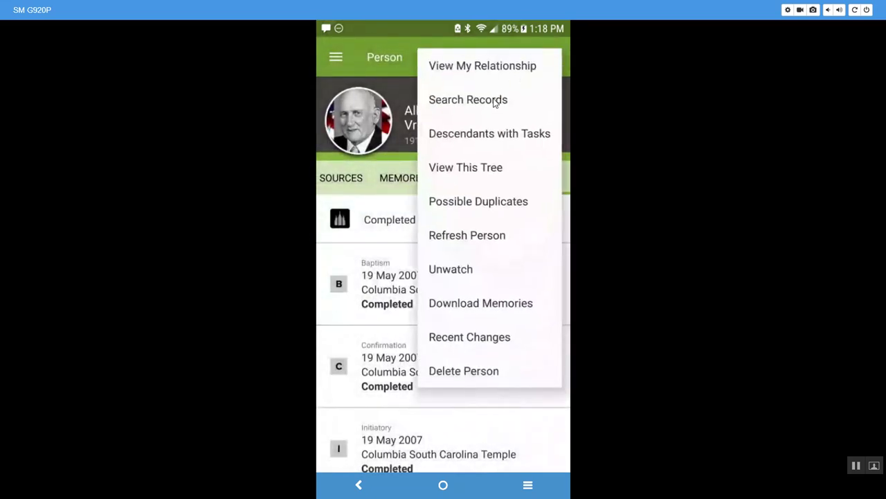
pyautogui.click(493, 97)
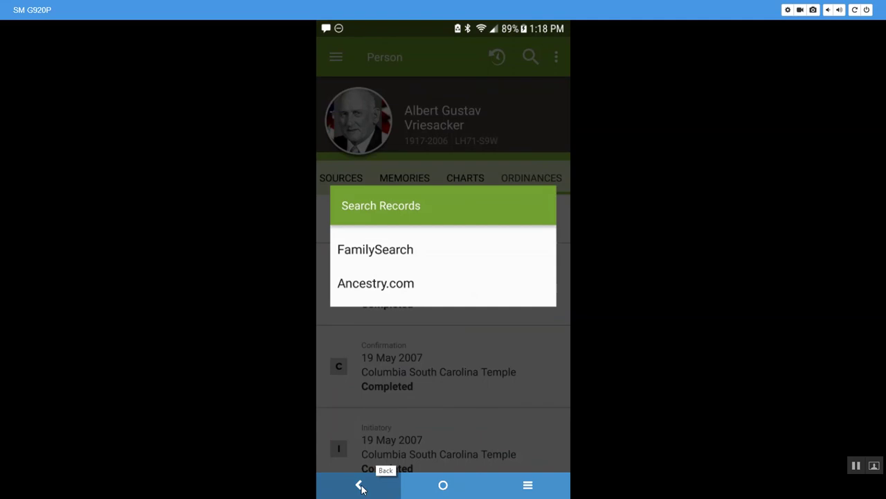
pyautogui.click(360, 487)
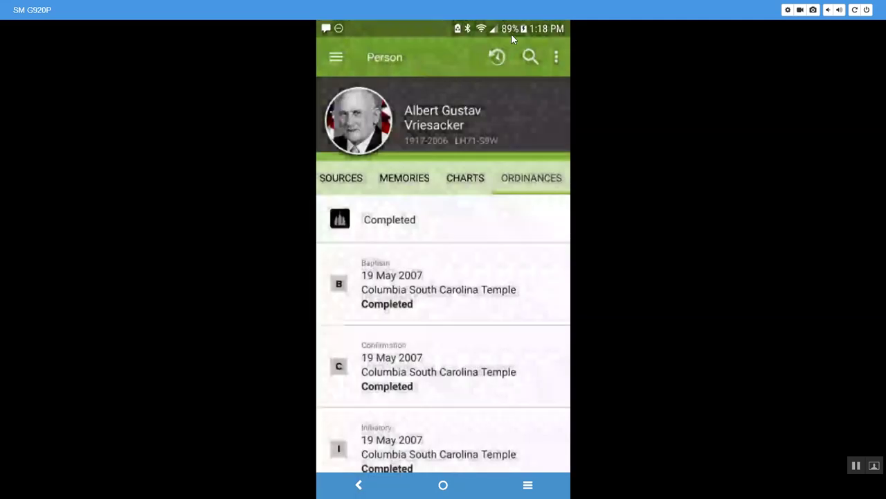
pyautogui.click(557, 56)
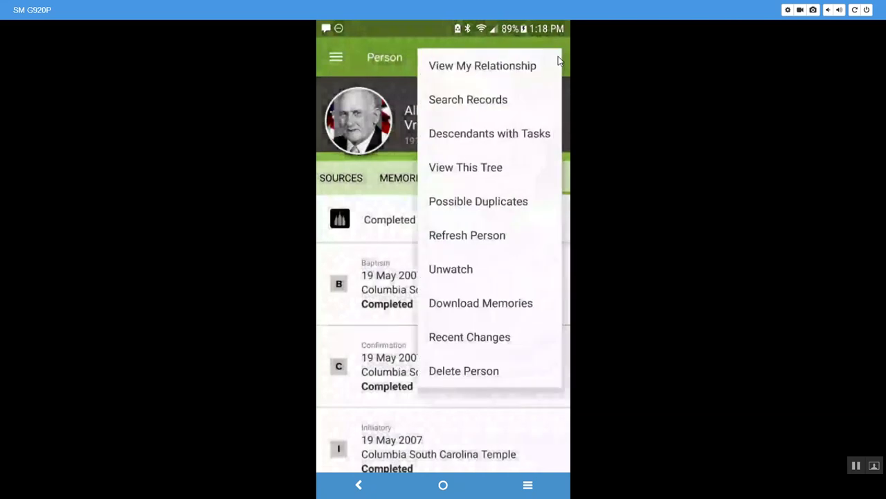
pyautogui.click(497, 135)
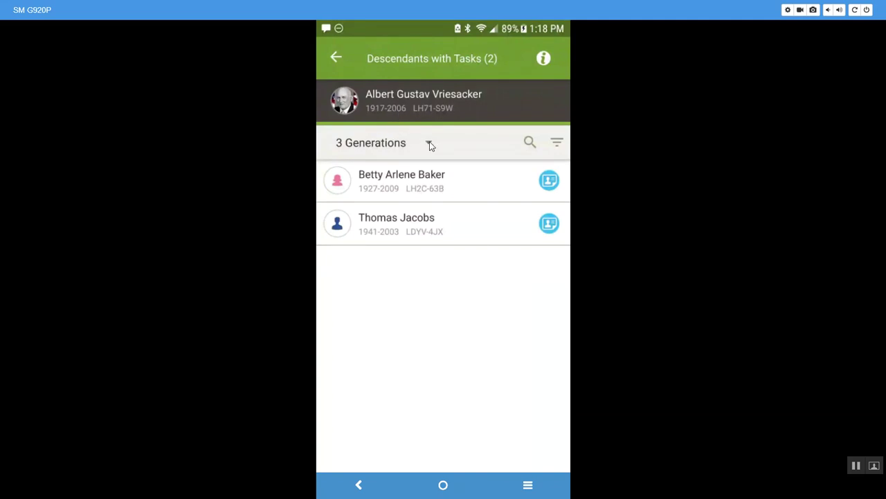
pyautogui.click(429, 144)
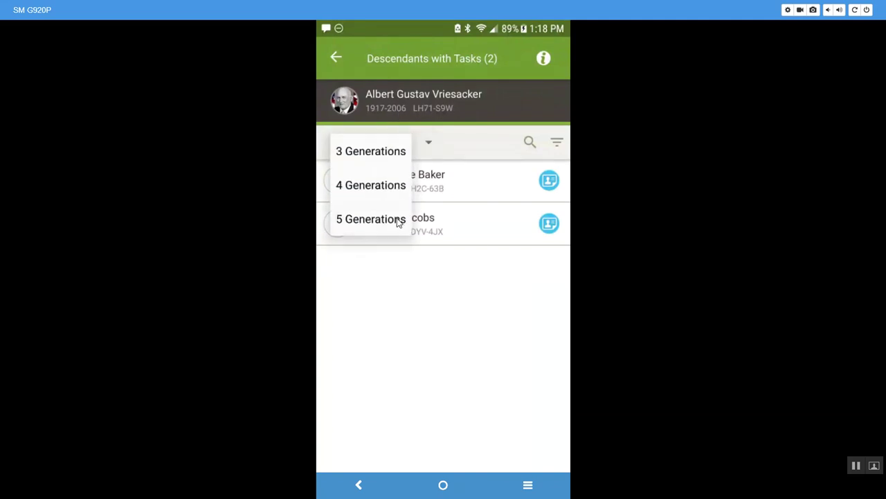
pyautogui.click(399, 221)
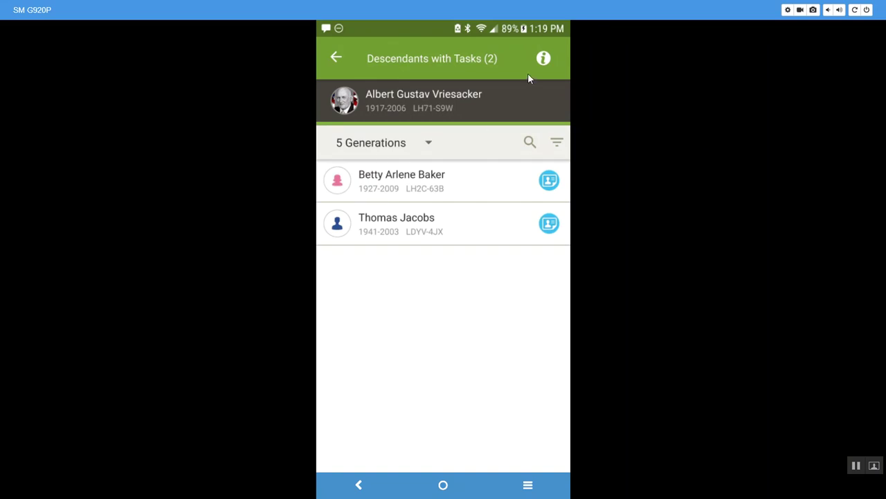
pyautogui.click(338, 56)
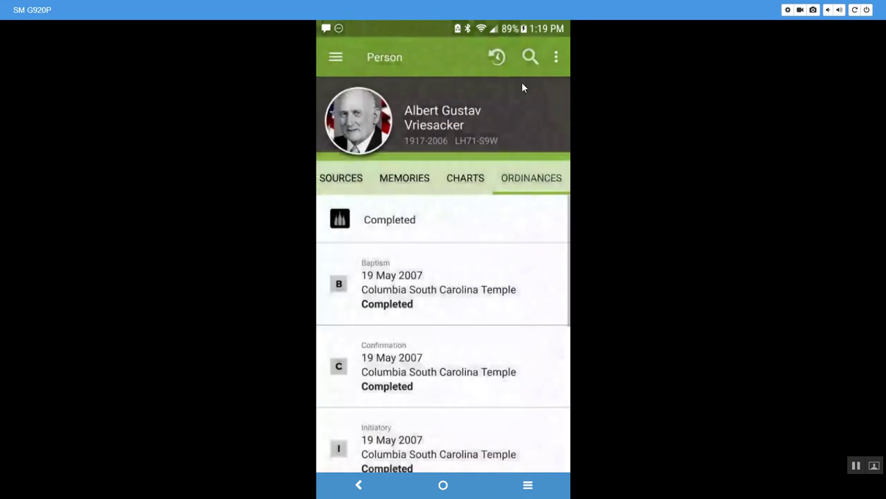
pyautogui.click(558, 55)
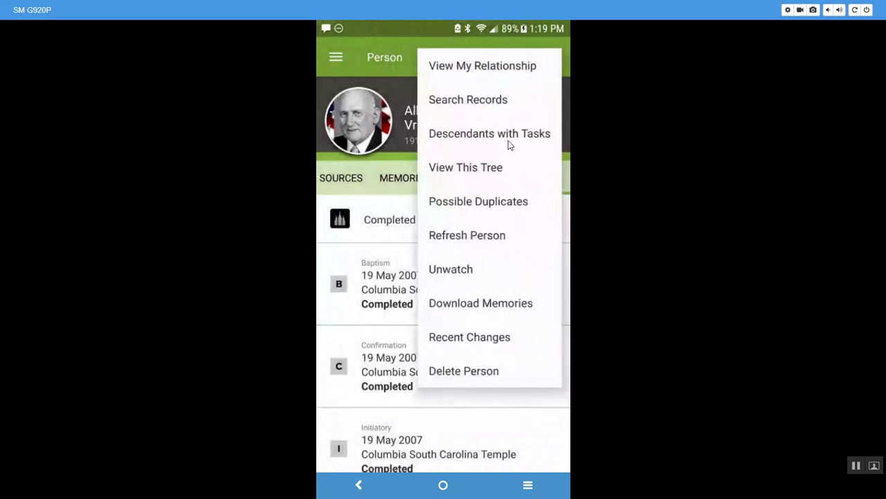
# Step: Show the grandfather within the tree, recentre the pedigree on home, and reopen his person page
pyautogui.click(475, 167)
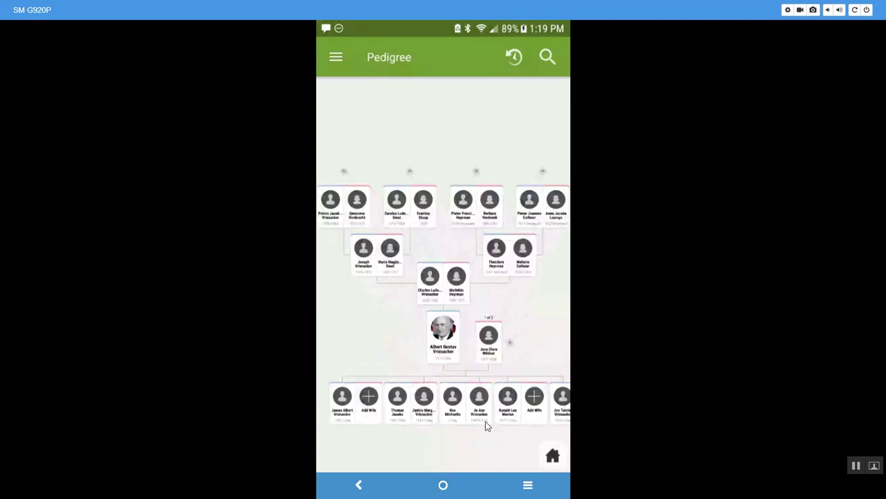
pyautogui.click(553, 458)
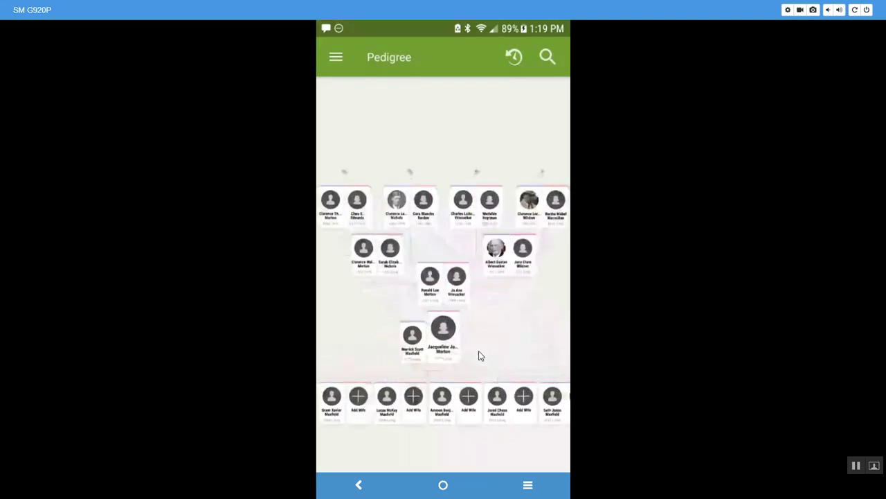
pyautogui.click(495, 258)
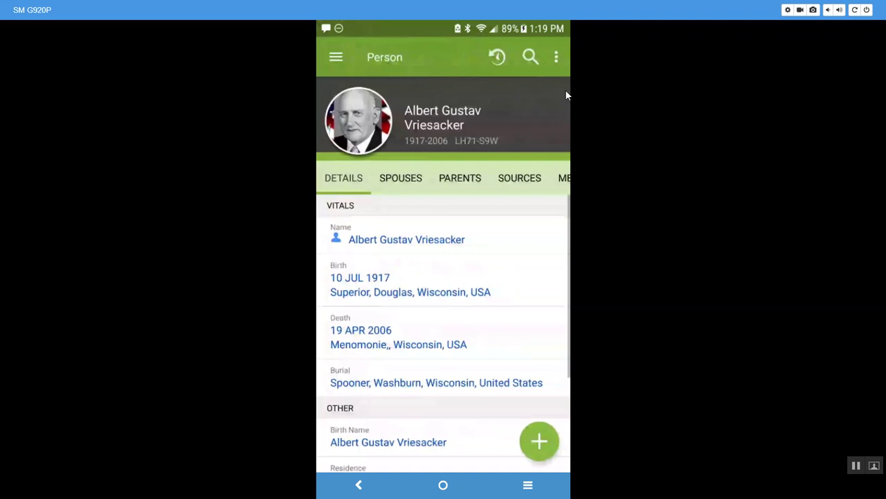
# Step: Check the grandfather for possible duplicates, then return to his Details vitals
pyautogui.click(556, 56)
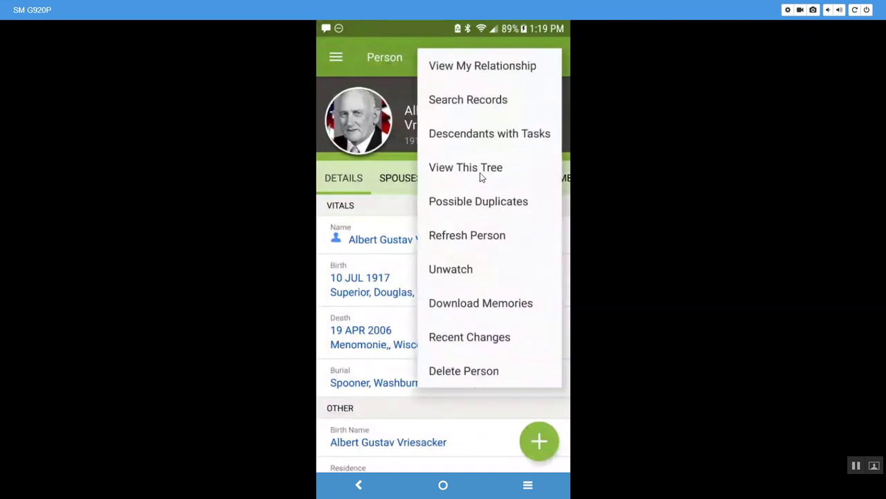
pyautogui.click(478, 204)
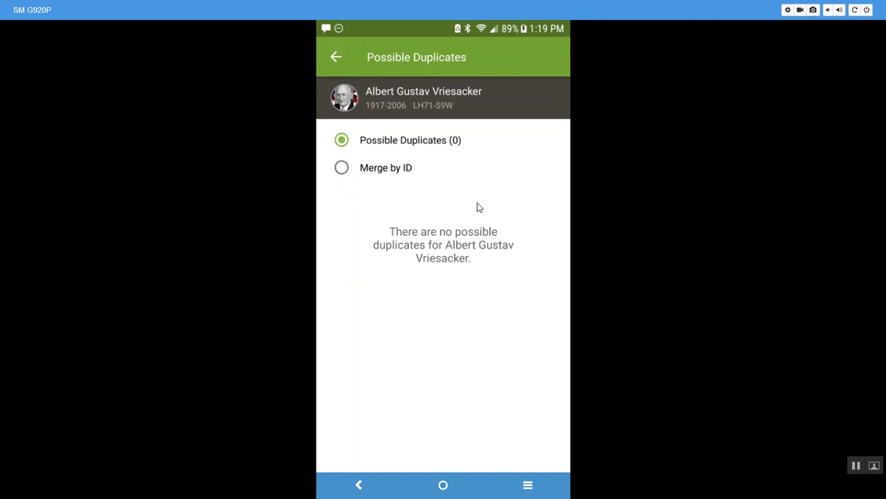
pyautogui.click(339, 57)
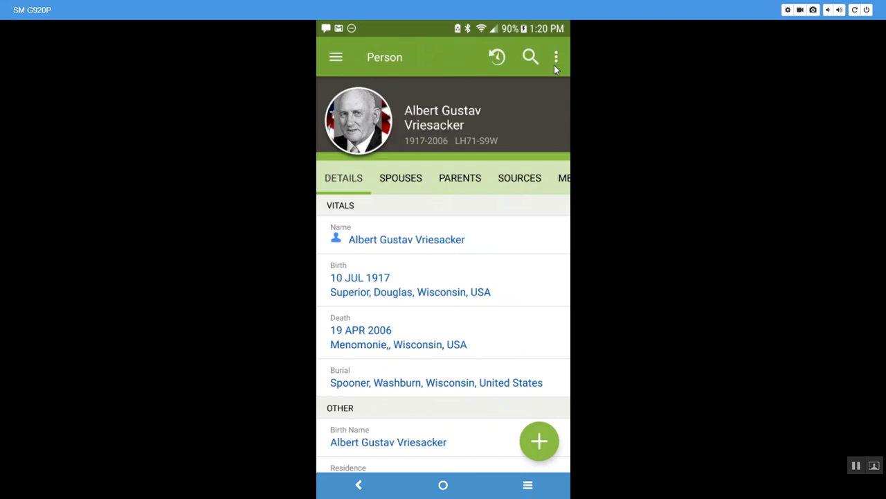
# Step: Refresh the grandfather's record, unwatch him, then put him back on the watch list
pyautogui.click(555, 59)
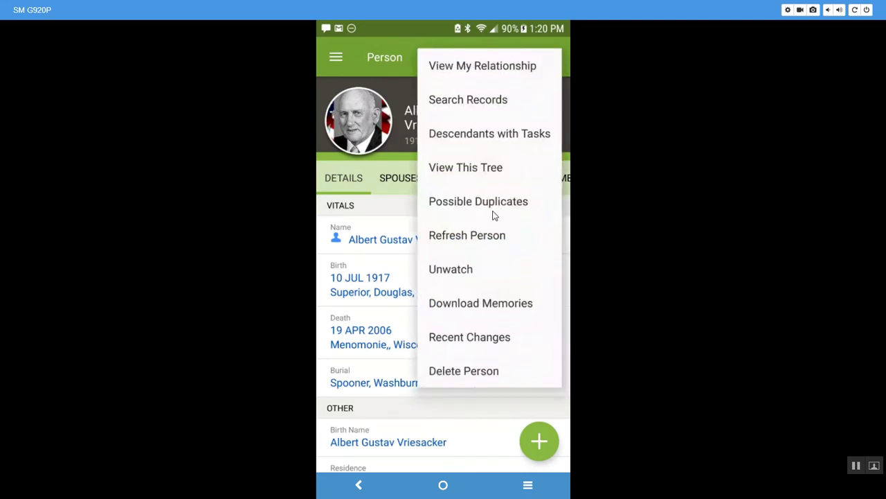
pyautogui.click(479, 239)
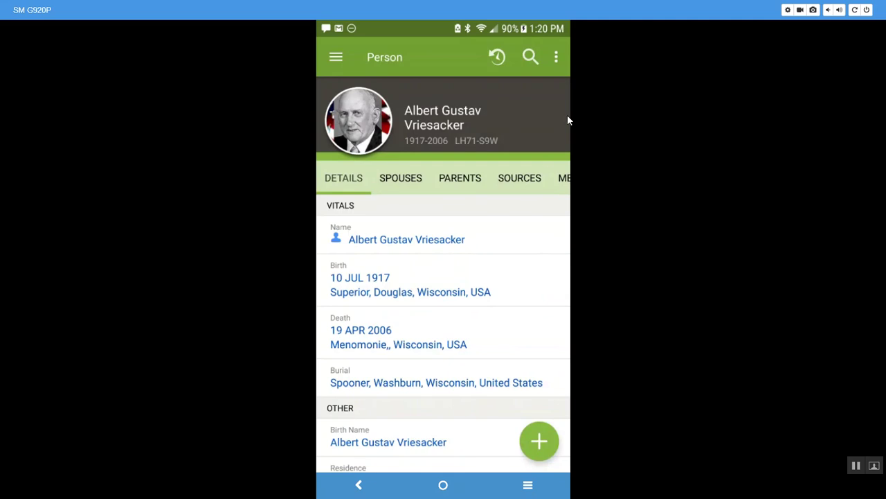
pyautogui.click(556, 57)
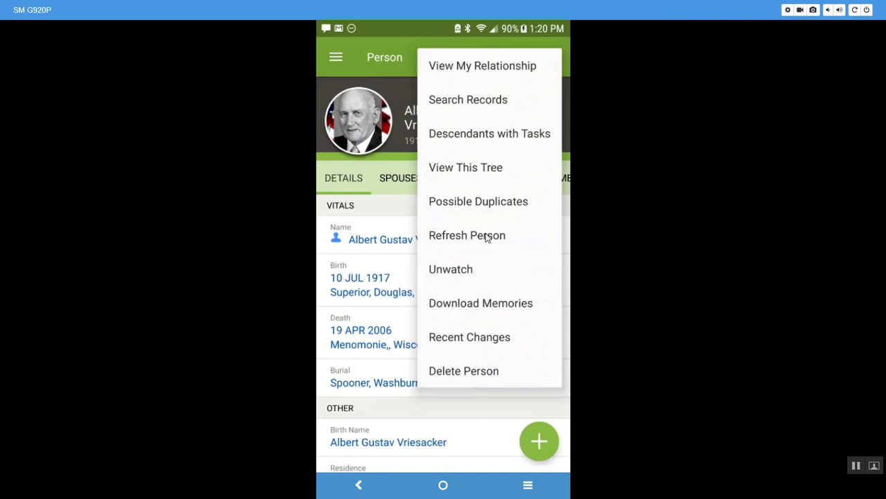
pyautogui.click(465, 272)
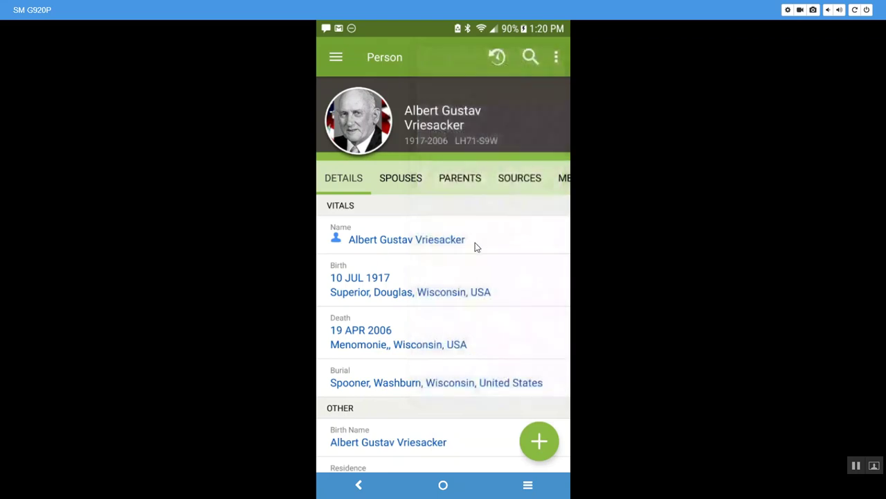
pyautogui.click(553, 56)
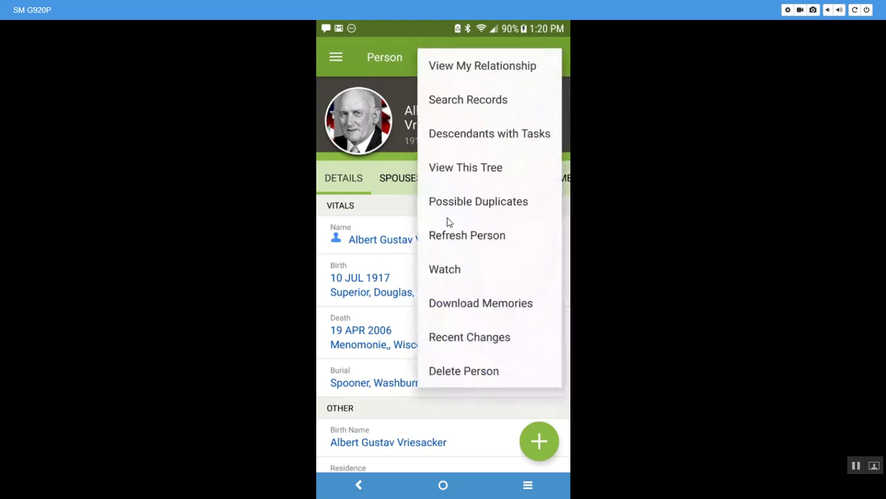
pyautogui.click(446, 275)
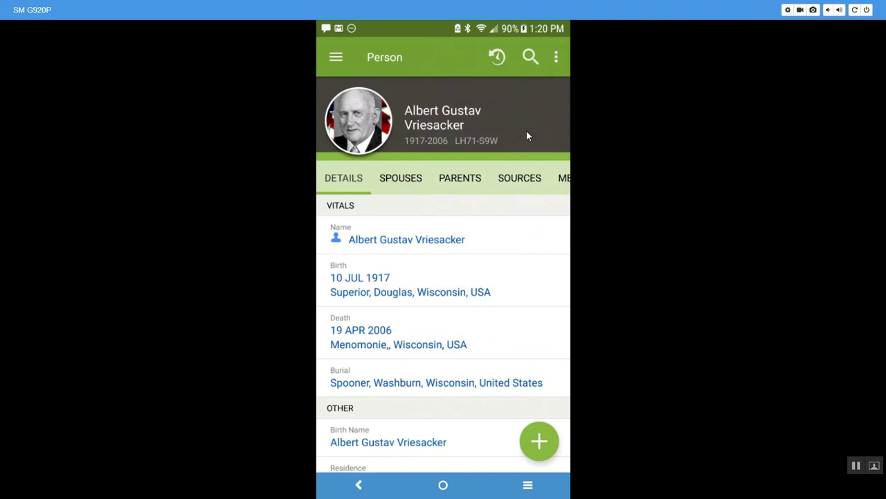
pyautogui.click(557, 59)
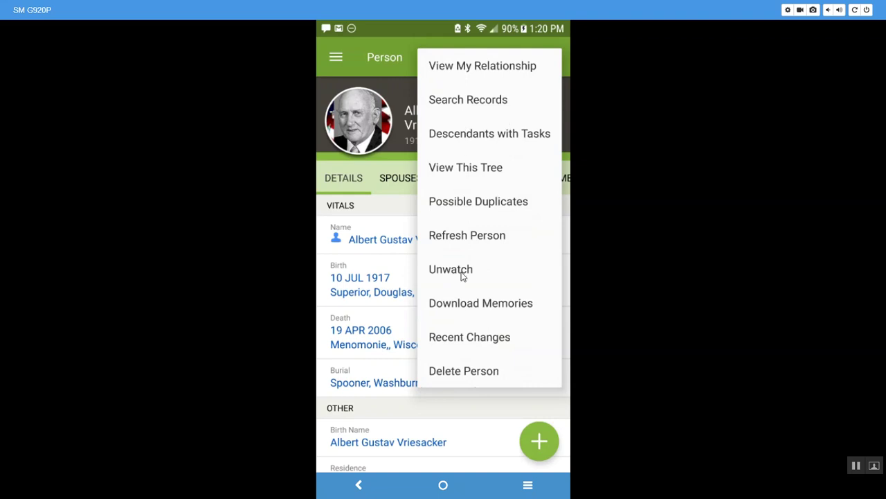
pyautogui.click(461, 305)
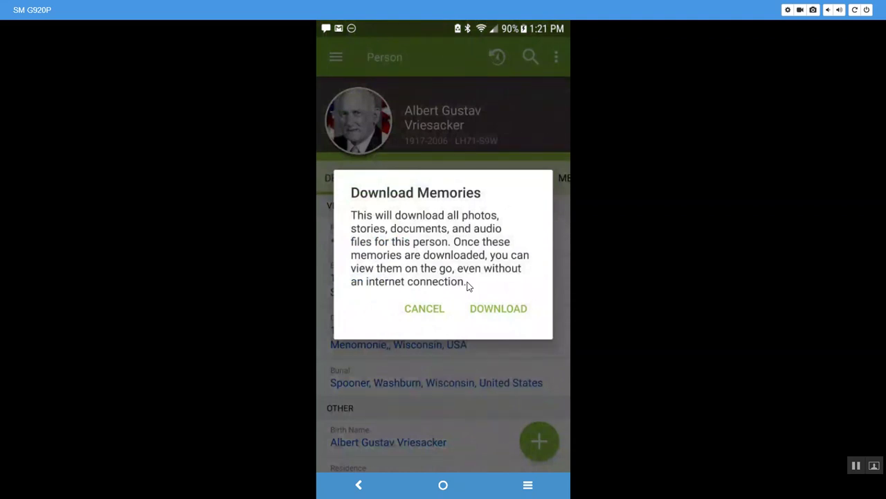
pyautogui.click(468, 283)
pyautogui.click(424, 309)
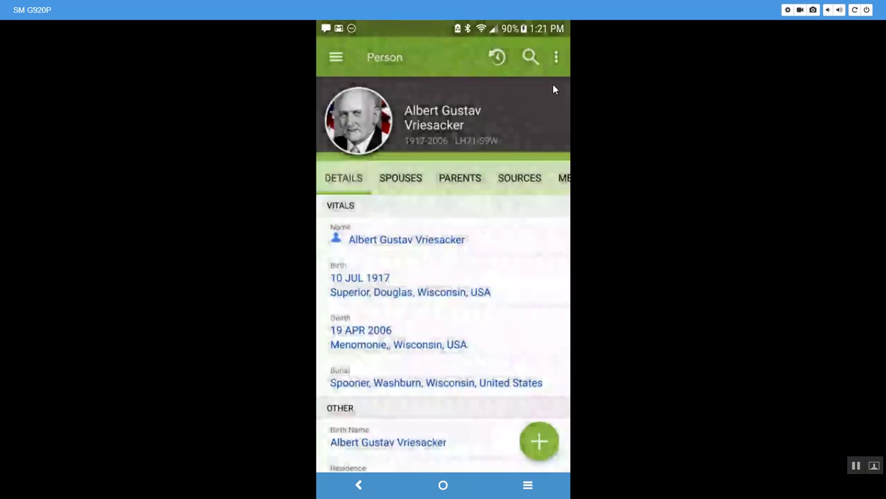
pyautogui.click(557, 63)
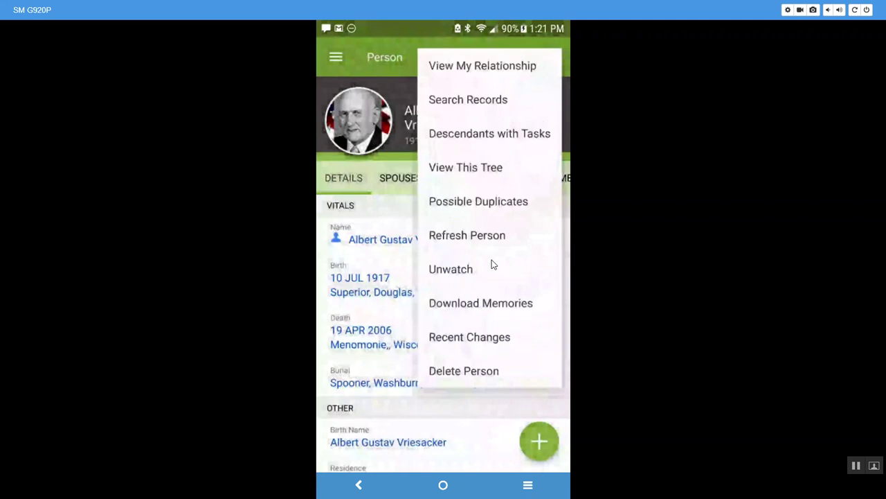
pyautogui.click(480, 344)
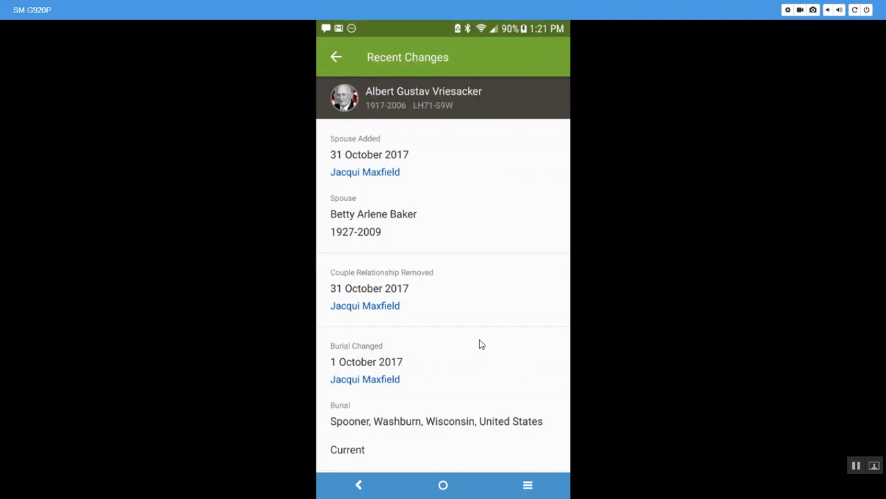
# Step: Scroll through the grandfather's Recent Changes edits, including the merge record, then close the history
pyautogui.scroll(-1, 483, 180)
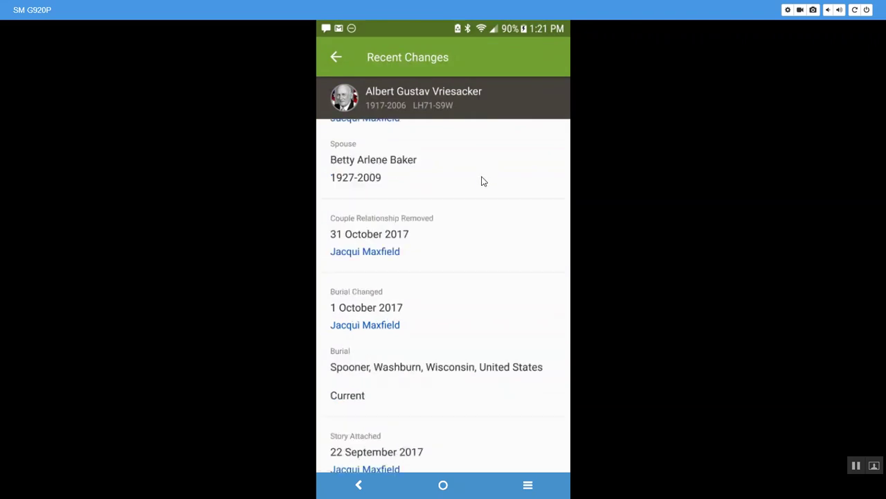
pyautogui.scroll(1, 390, 169)
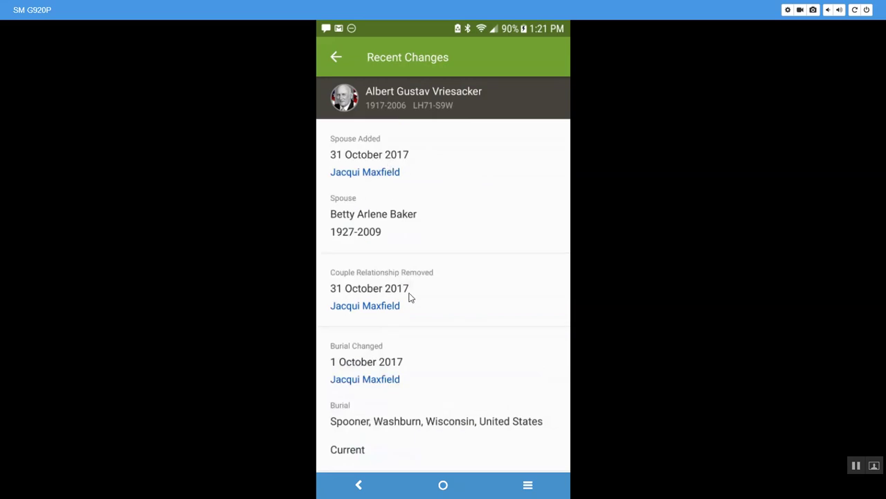
pyautogui.scroll(-5, 459, 309)
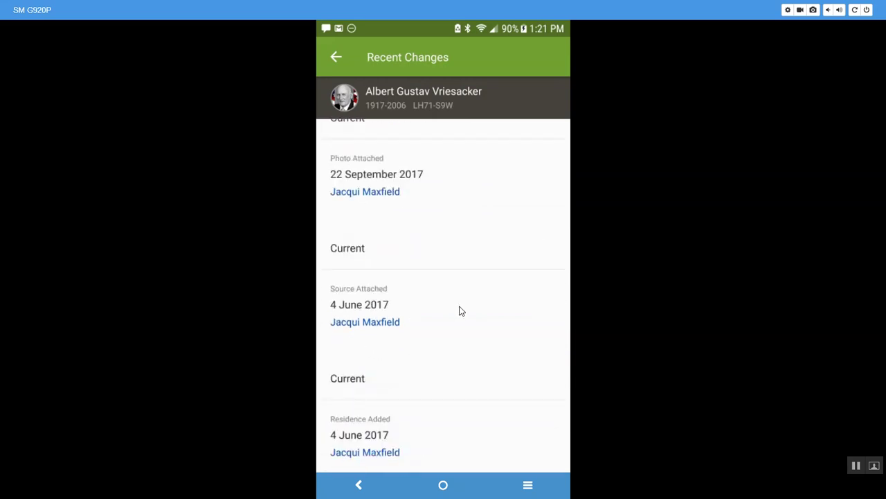
pyautogui.scroll(-8, 472, 309)
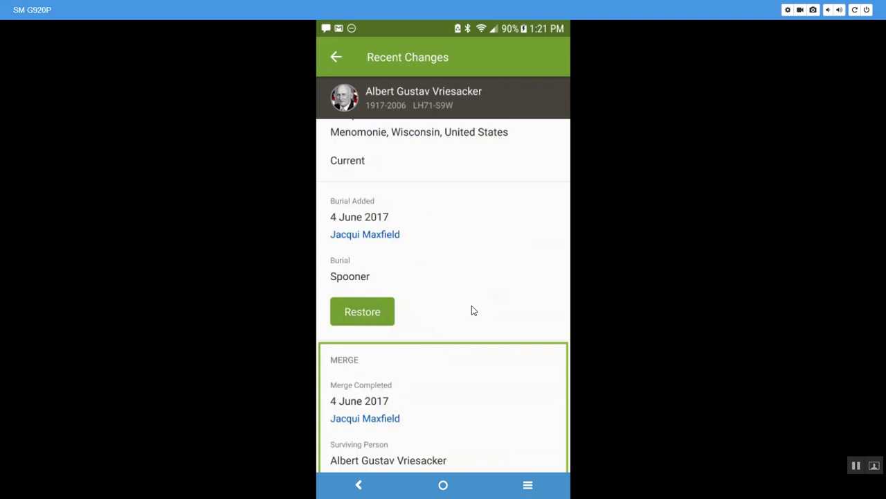
pyautogui.scroll(-5, 472, 308)
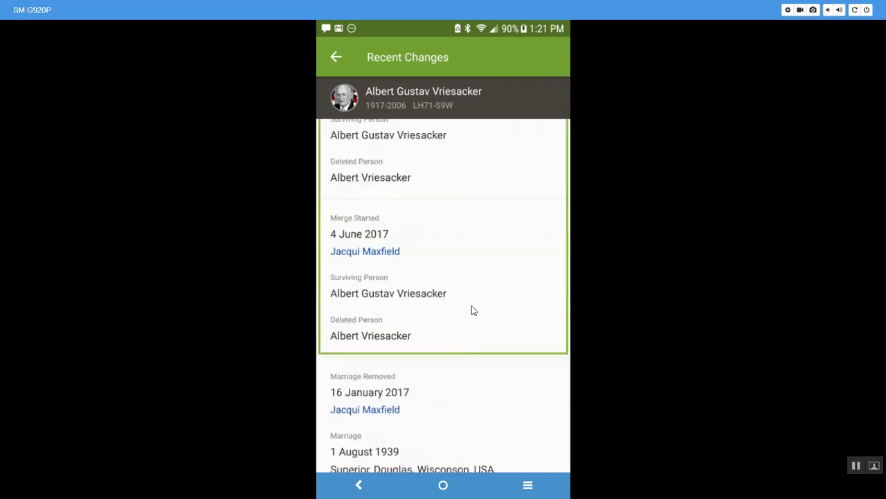
pyautogui.scroll(-3, 471, 310)
pyautogui.scroll(-3, 471, 309)
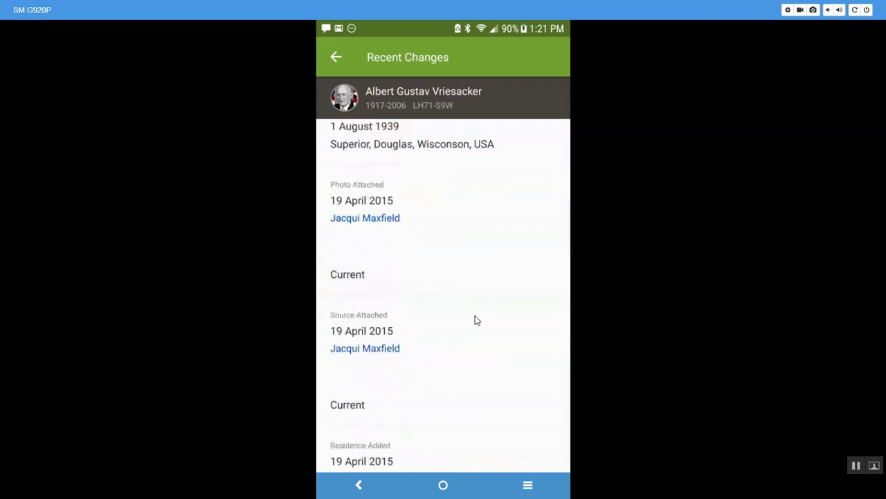
pyautogui.scroll(-3, 475, 319)
pyautogui.scroll(15, 477, 320)
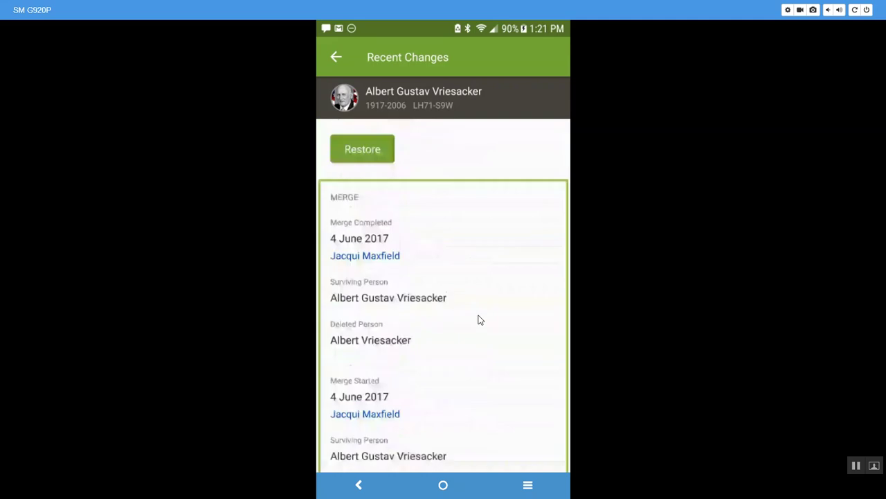
pyautogui.scroll(10, 477, 319)
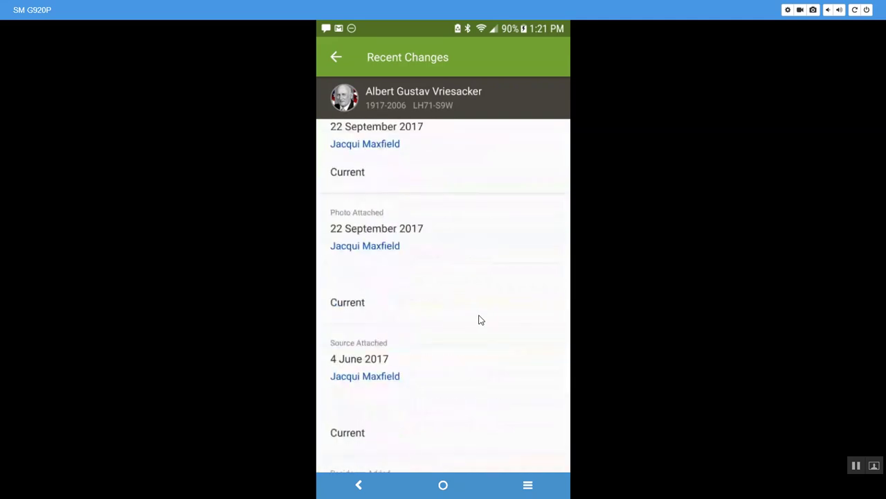
pyautogui.click(339, 57)
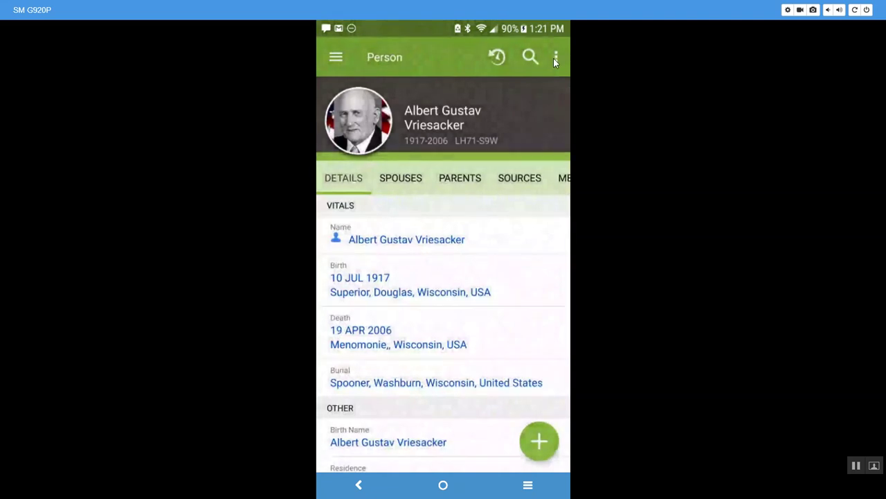
# Step: Attempt Delete Person on the grandfather, then view his two wives on the Spouses tab
pyautogui.click(554, 58)
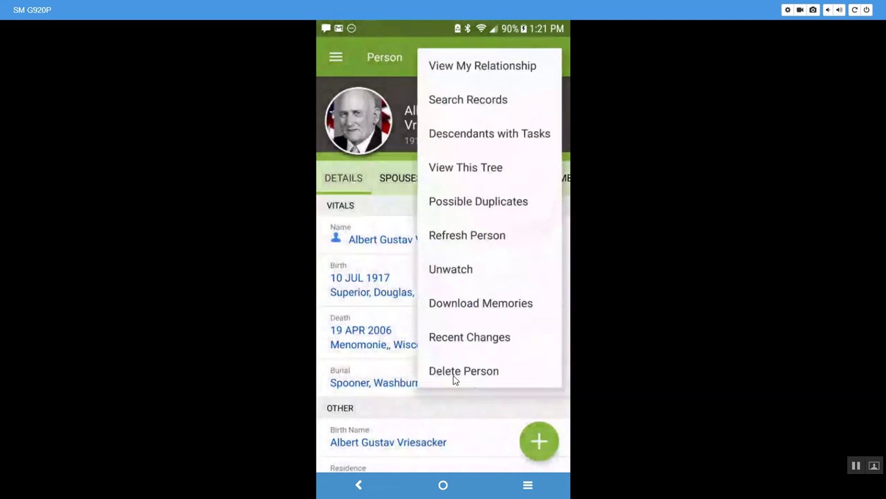
pyautogui.click(455, 374)
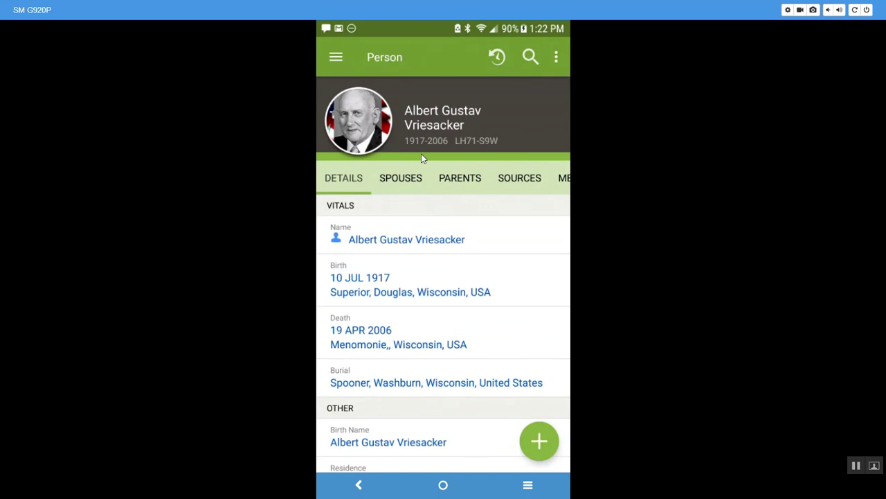
pyautogui.click(400, 177)
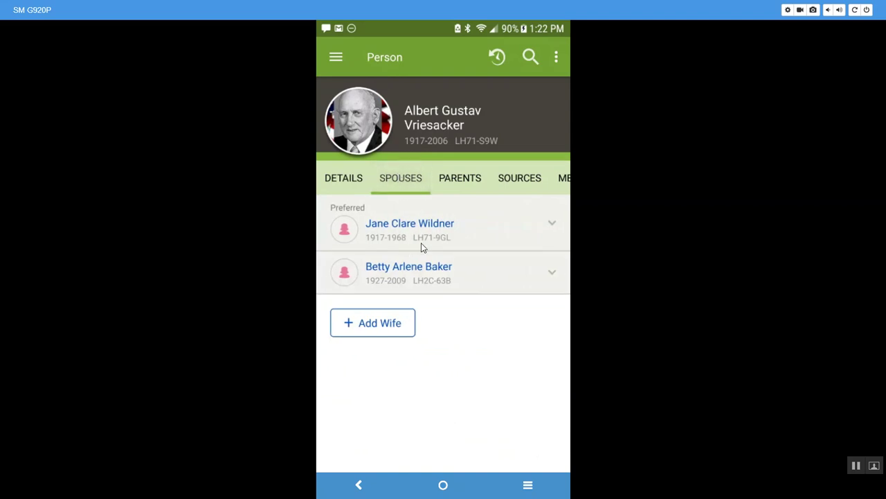
pyautogui.click(558, 56)
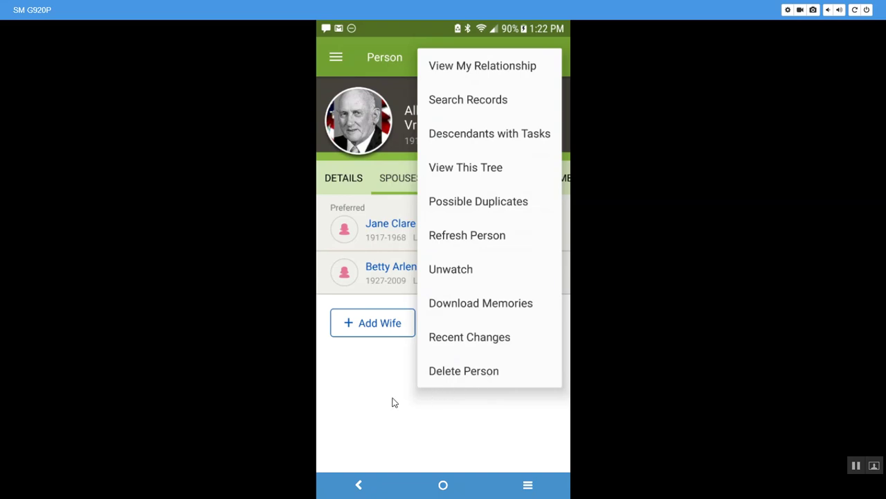
pyautogui.click(434, 406)
# Step: Switch to the Pedigree view from the navigation drawer
pyautogui.click(339, 61)
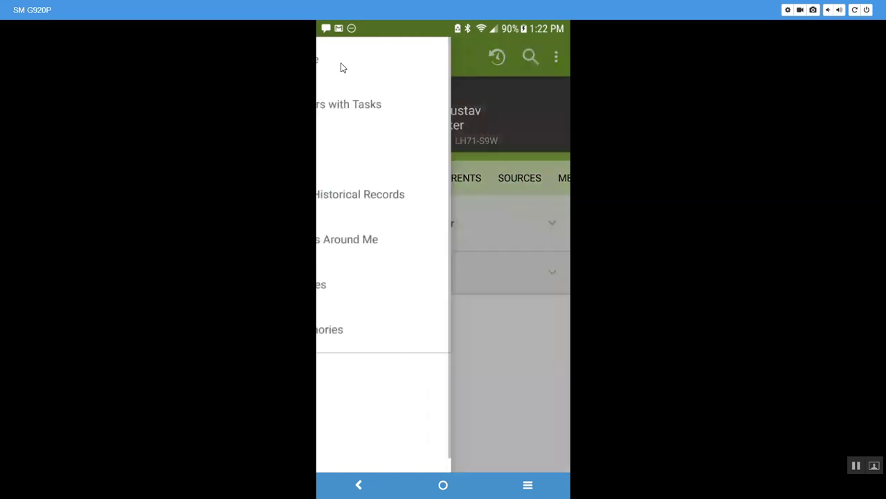
pyautogui.click(366, 60)
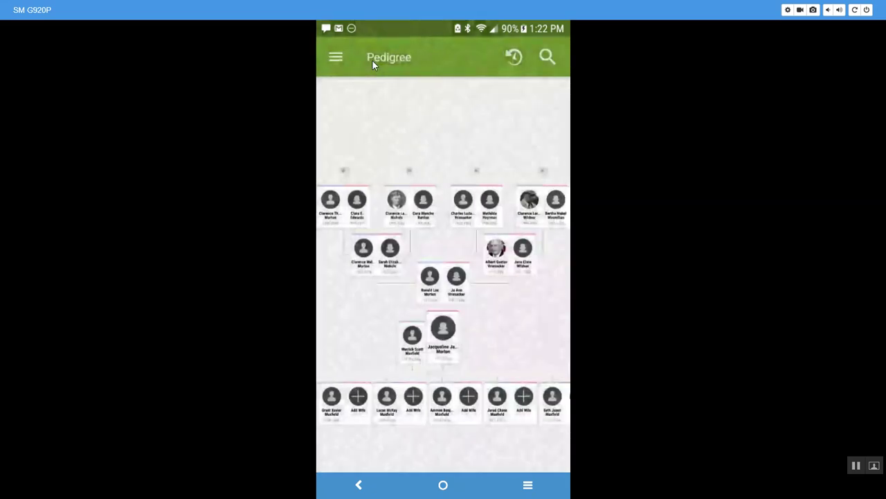